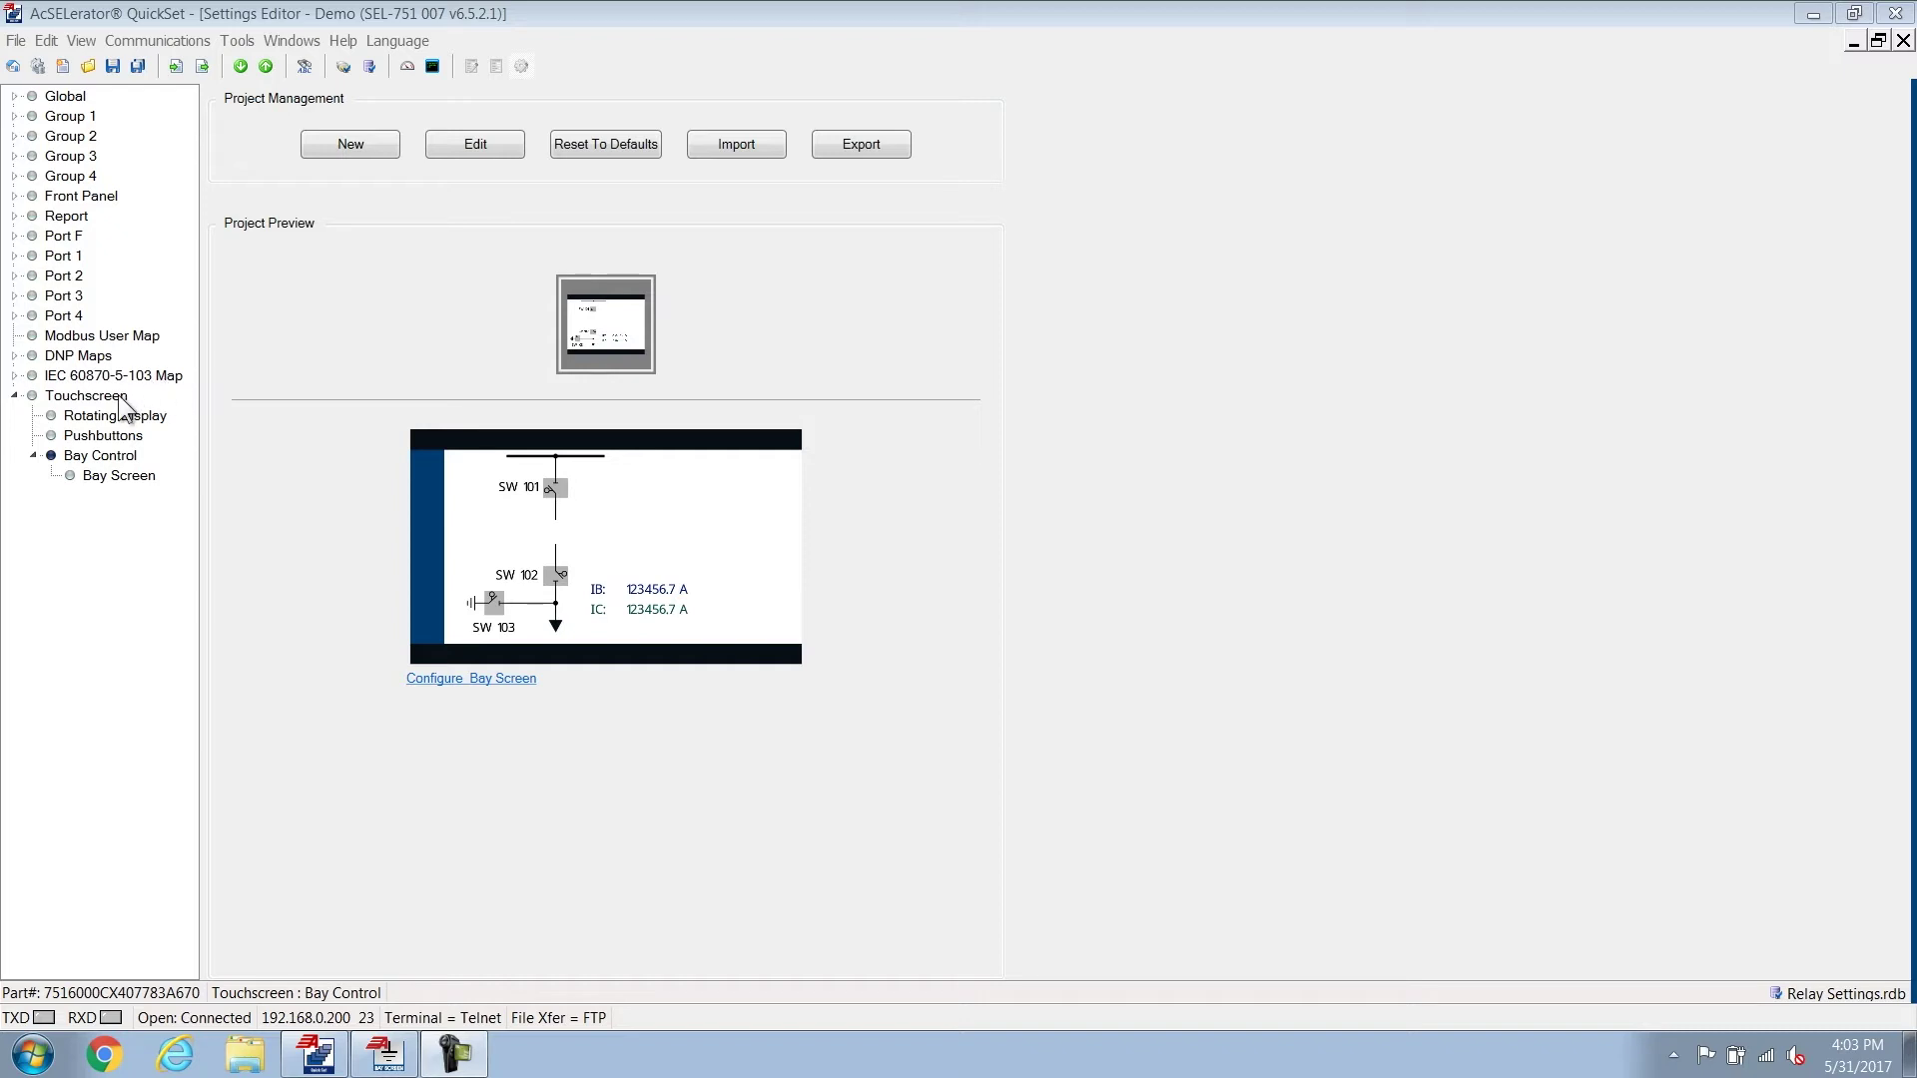
# Show the Touchscreen Rotating Display settings: Phasor Screen 3, Peak Demand Screen 1 and Bay Screen.
pyautogui.click(86, 396)
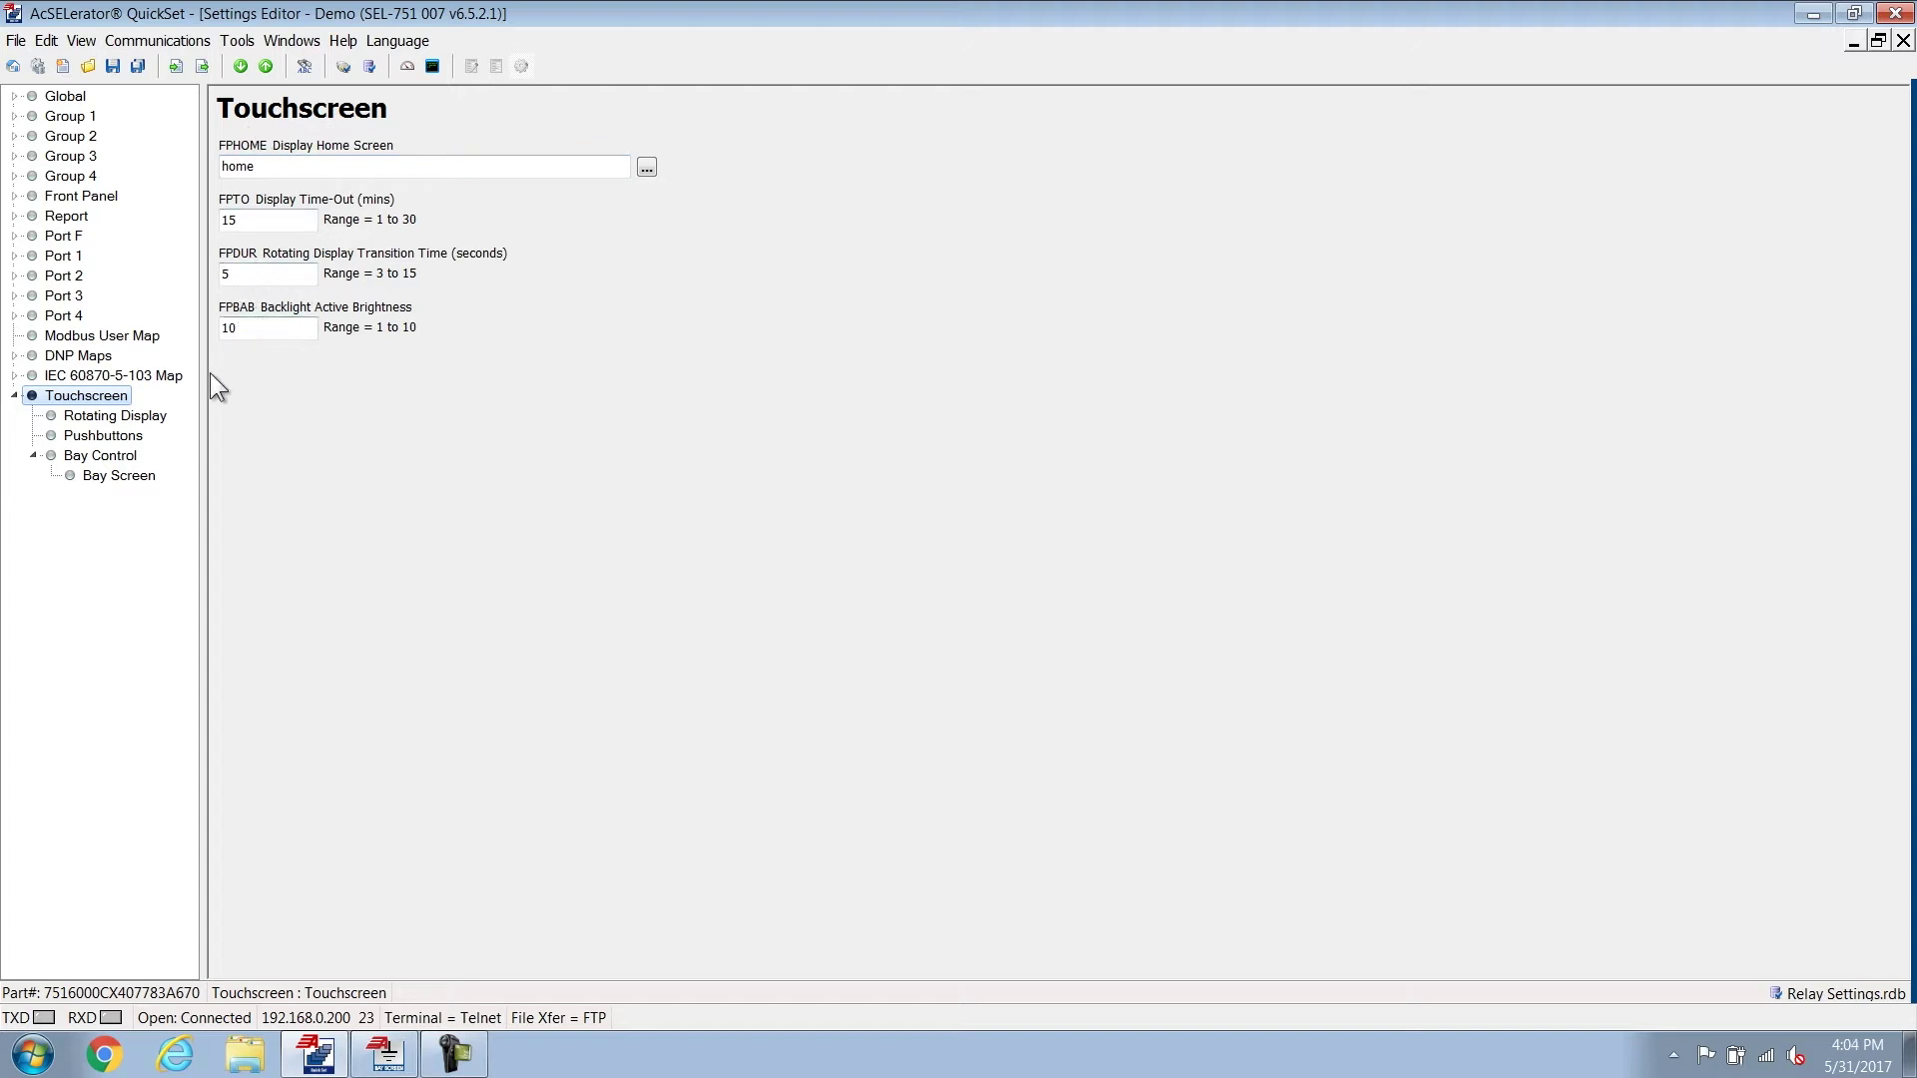
pyautogui.click(123, 418)
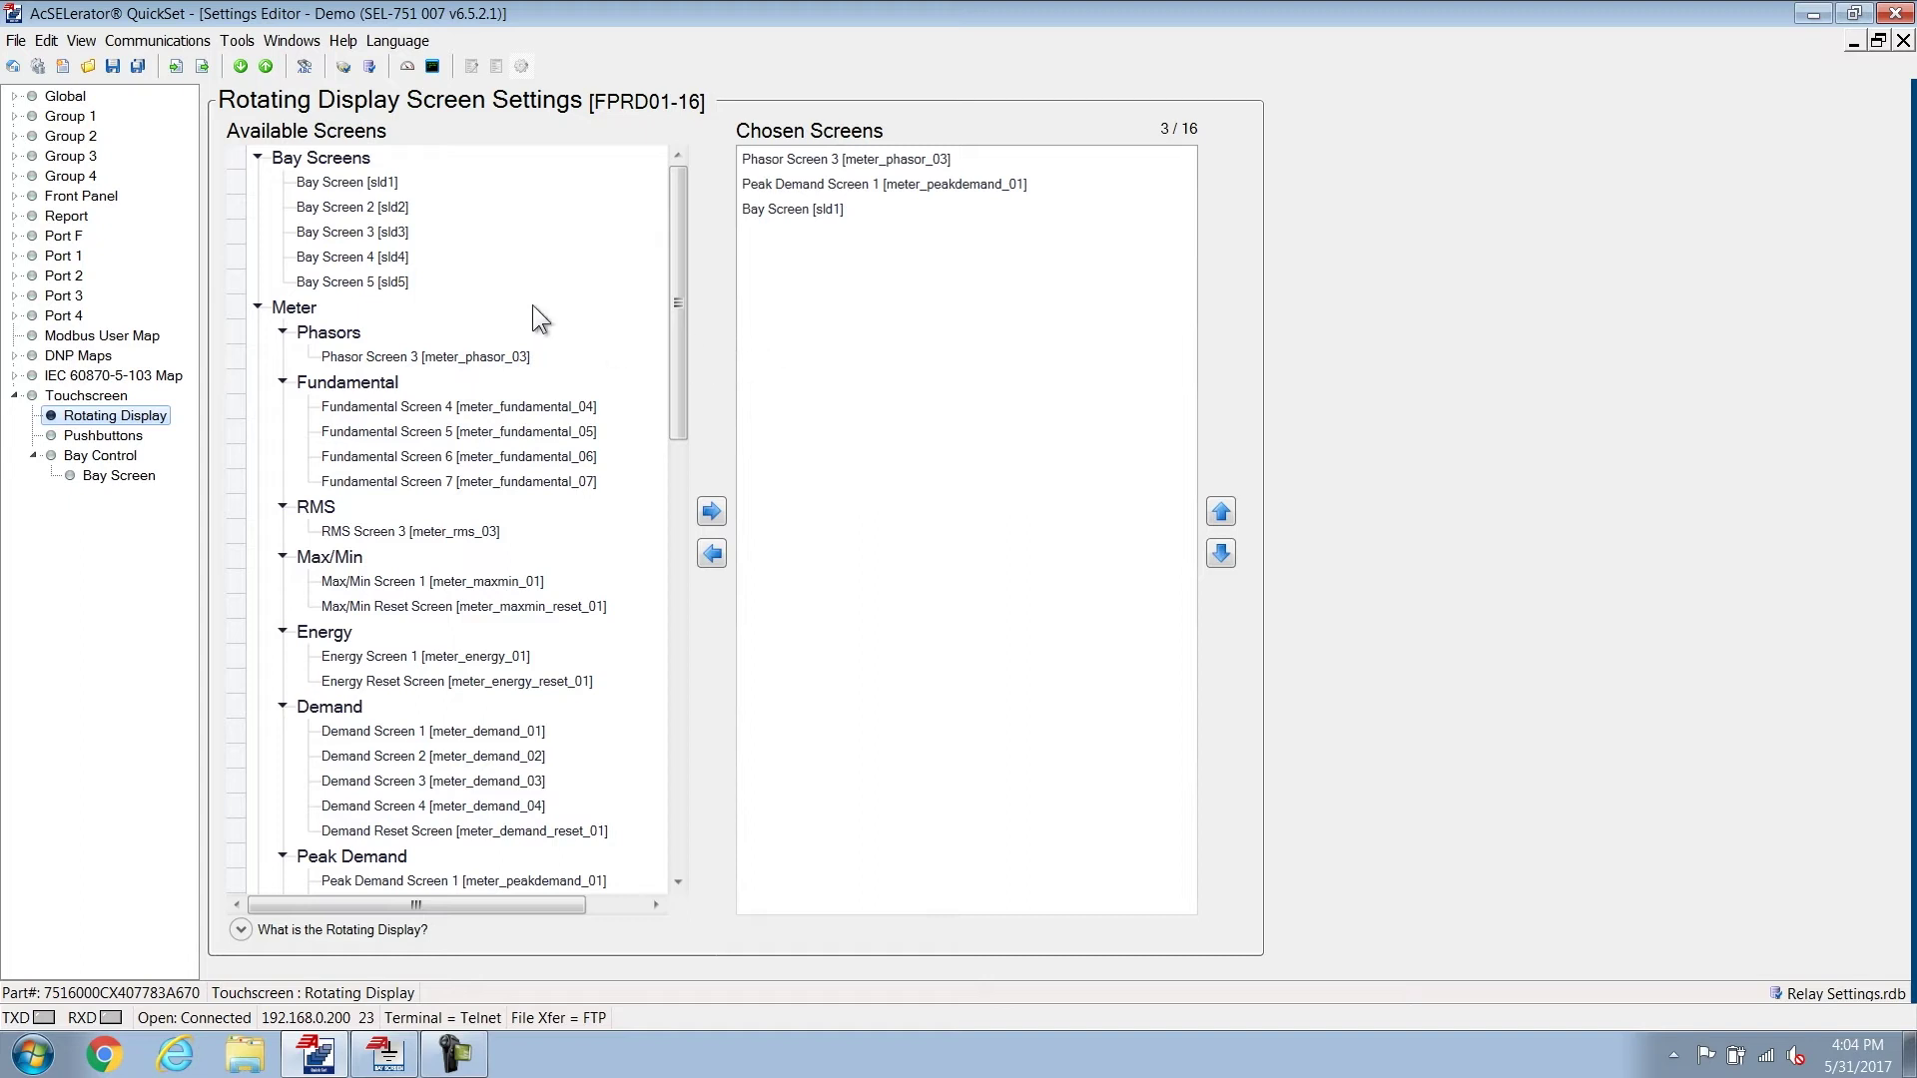
pyautogui.click(128, 444)
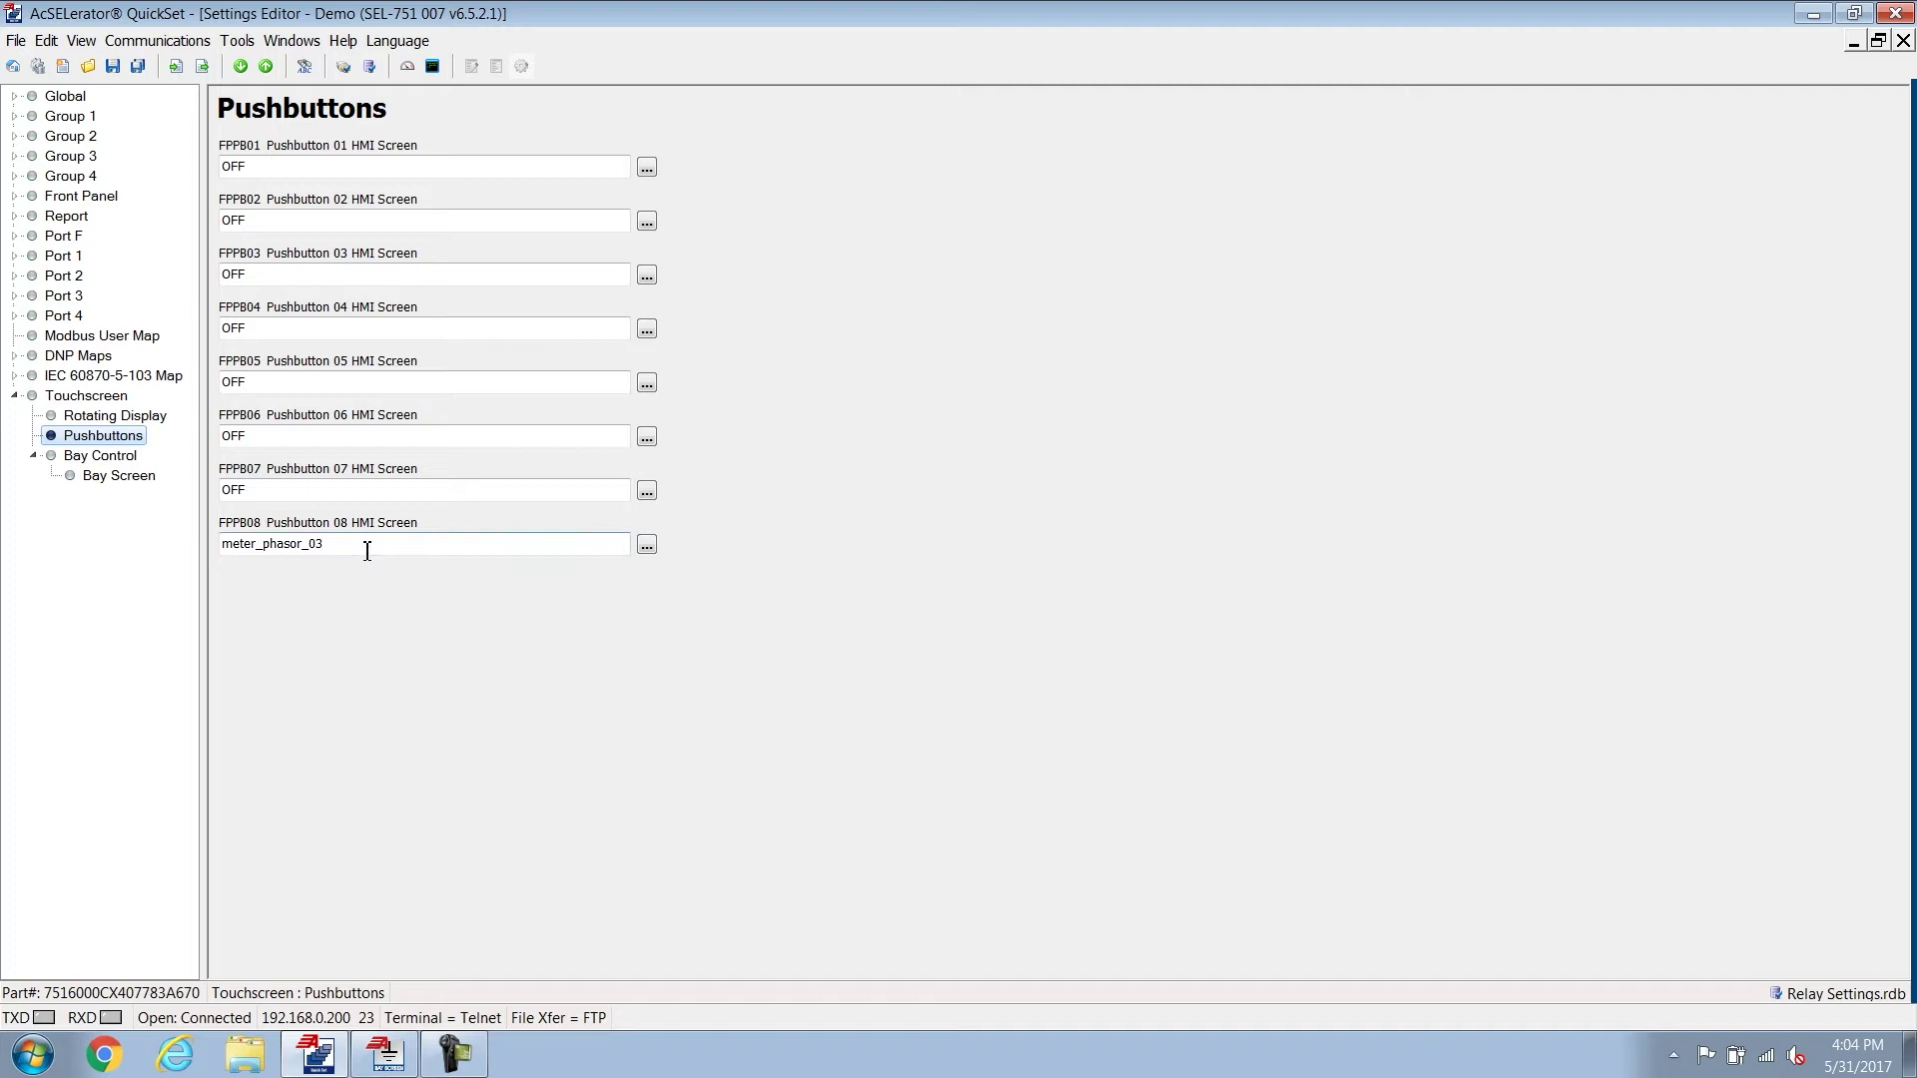
# Make pushbutton 08 open Bay Screen [sld1] instead of meter_phasor_03, then preview Bay Control.
pyautogui.moveTo(361, 544); pyautogui.dragTo(218, 524)
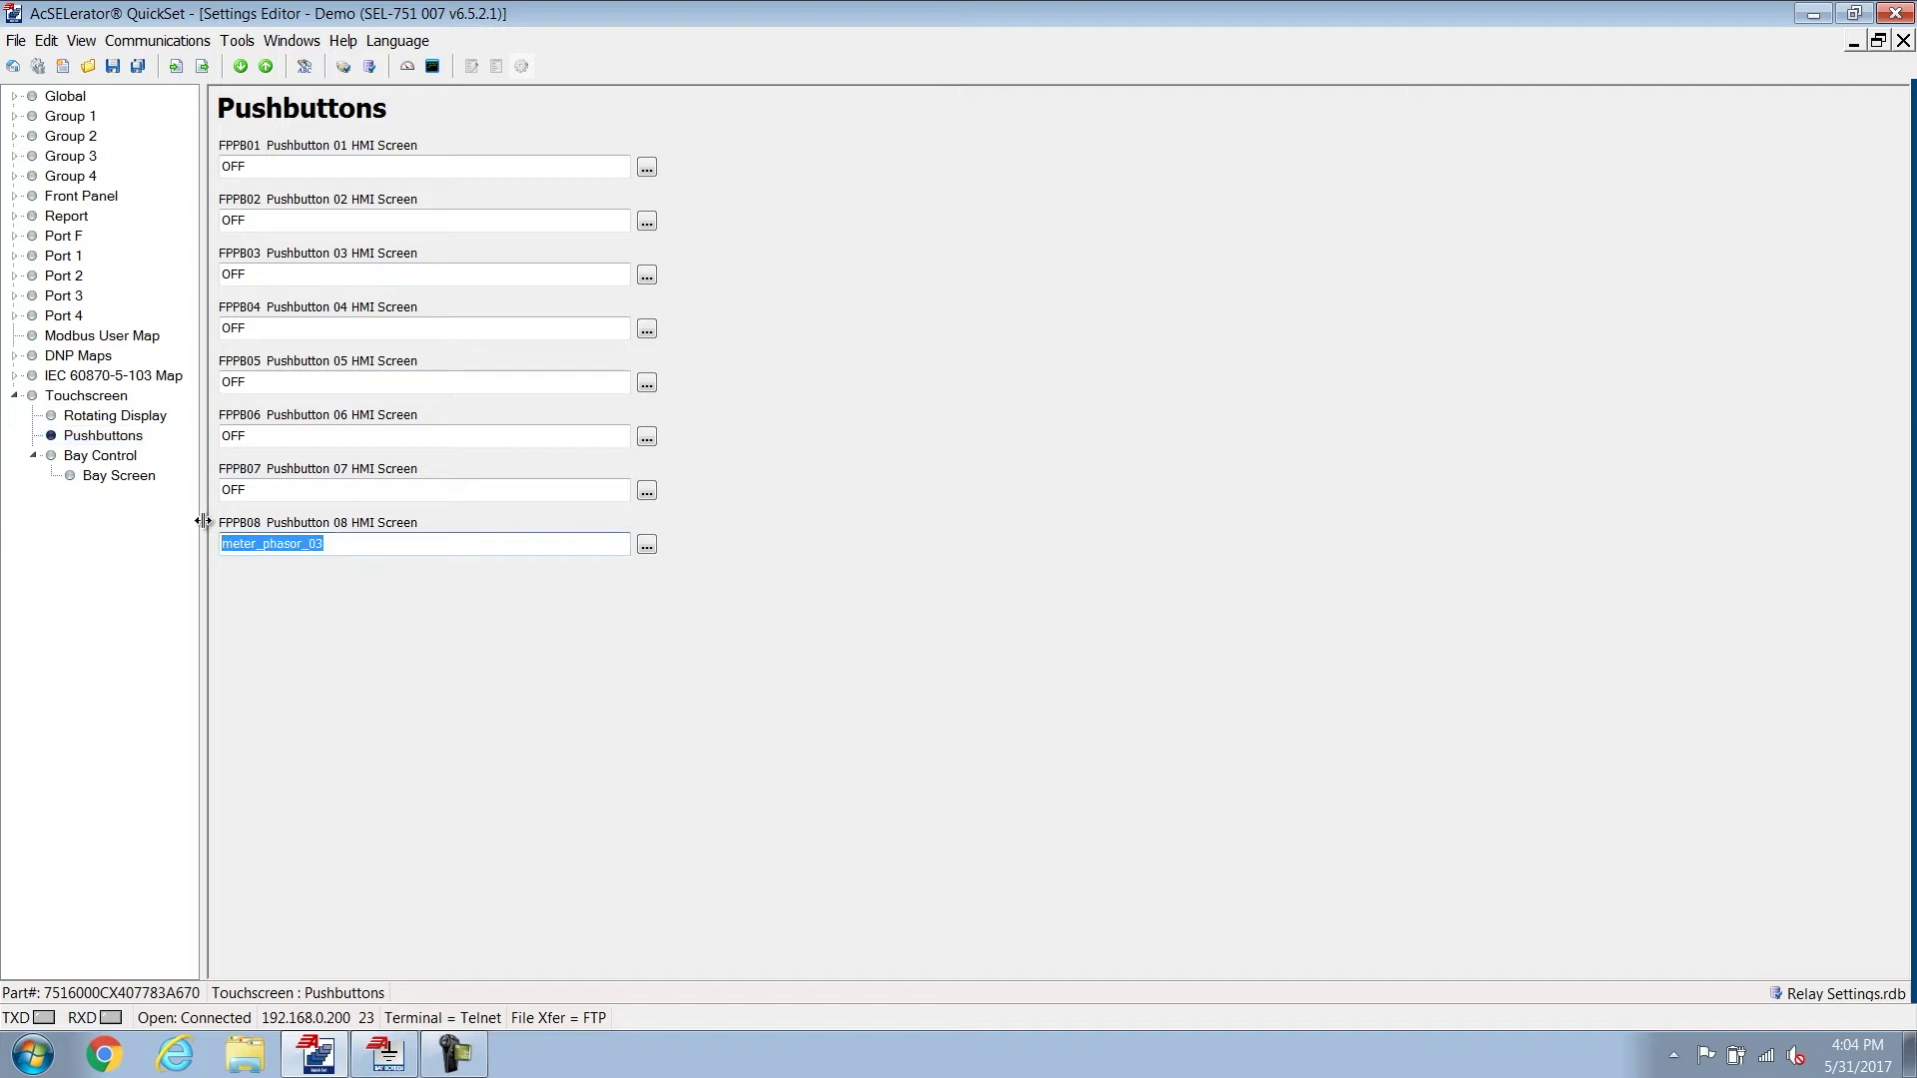
pyautogui.click(646, 545)
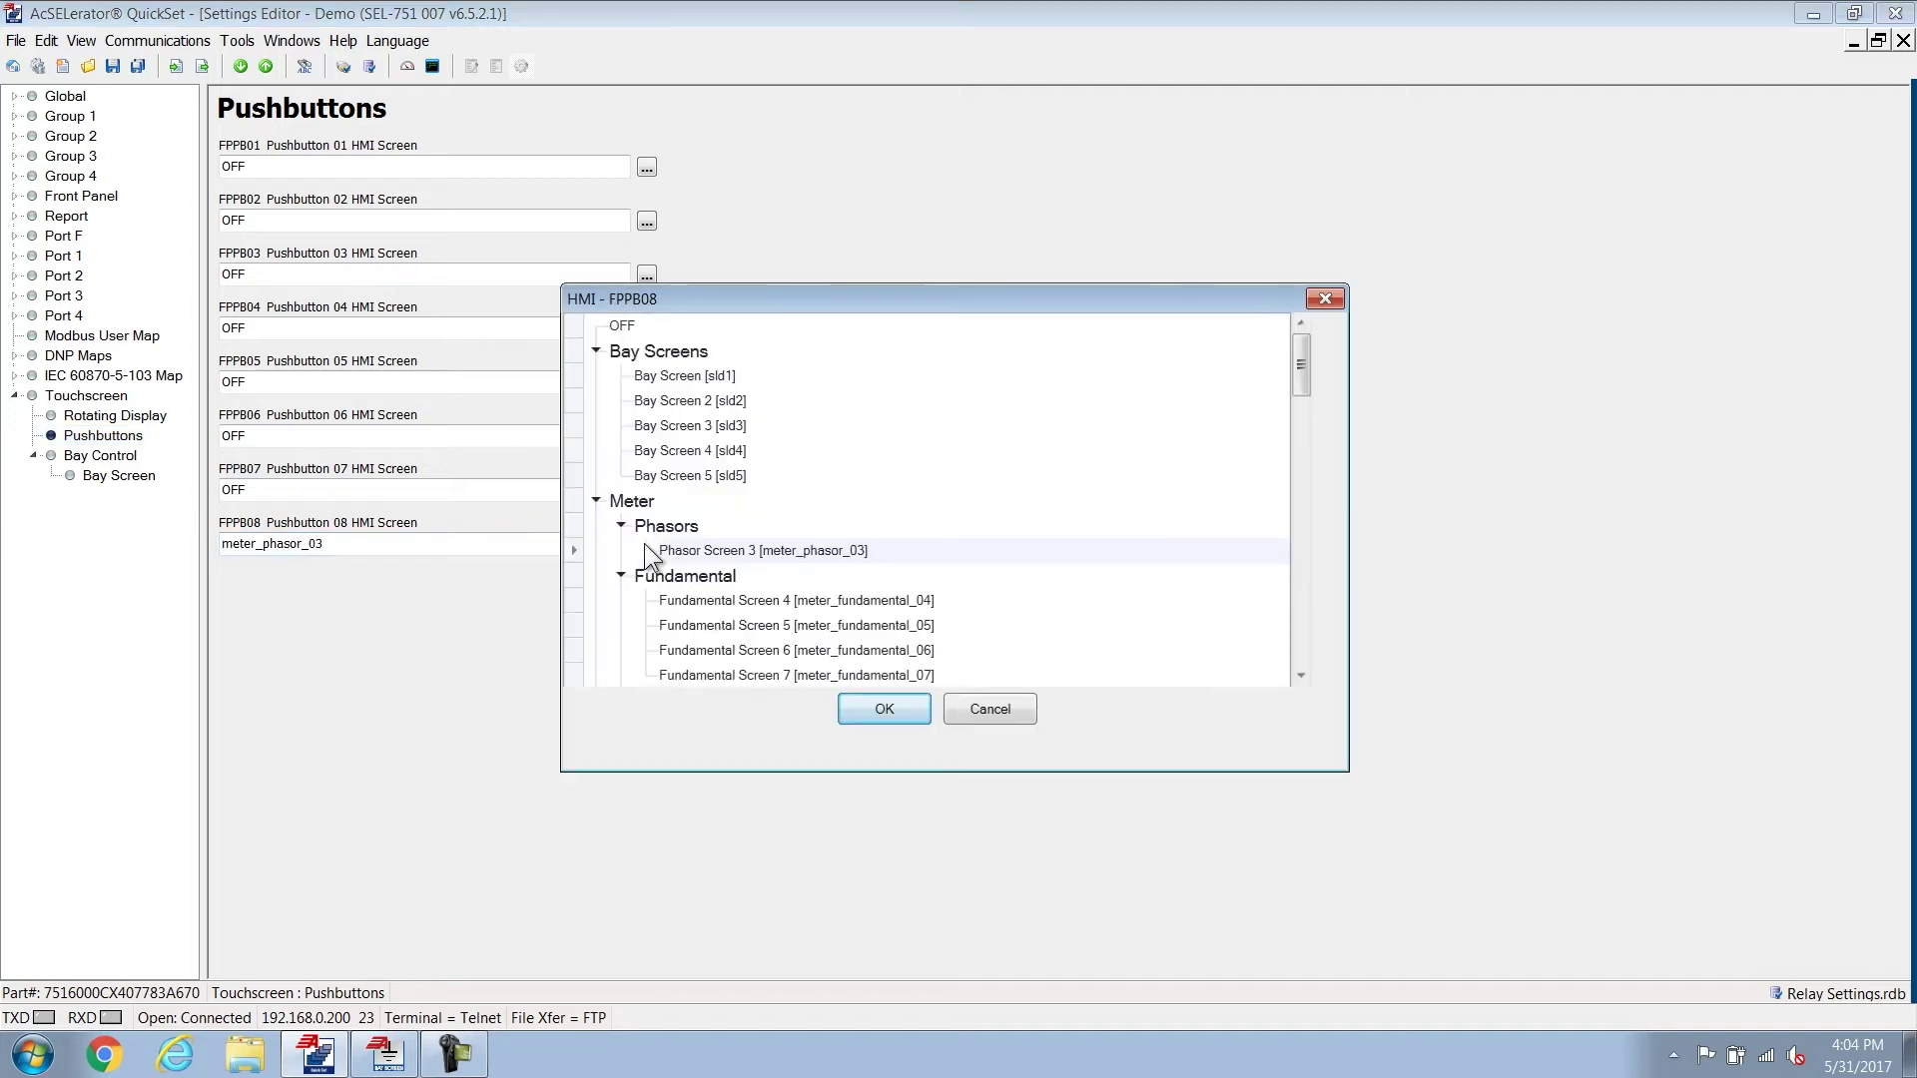
pyautogui.click(693, 375)
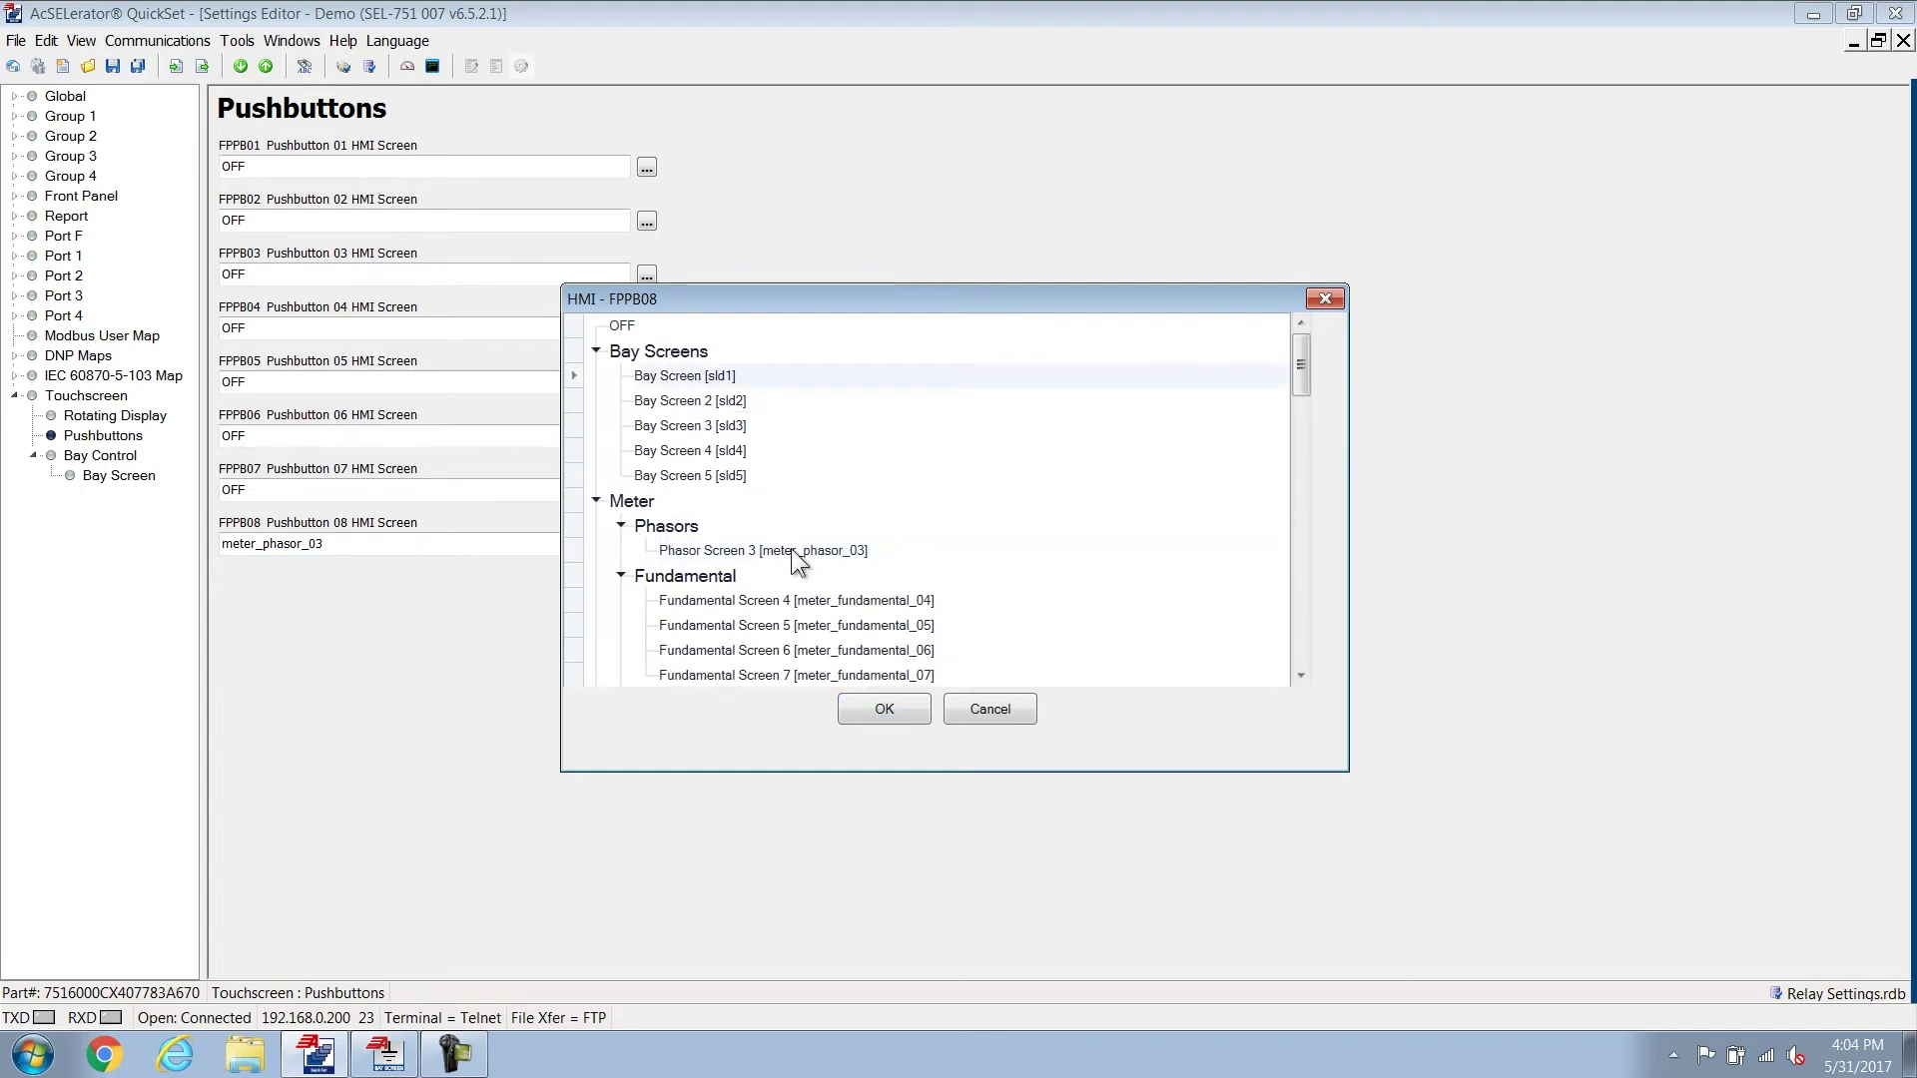
pyautogui.click(893, 711)
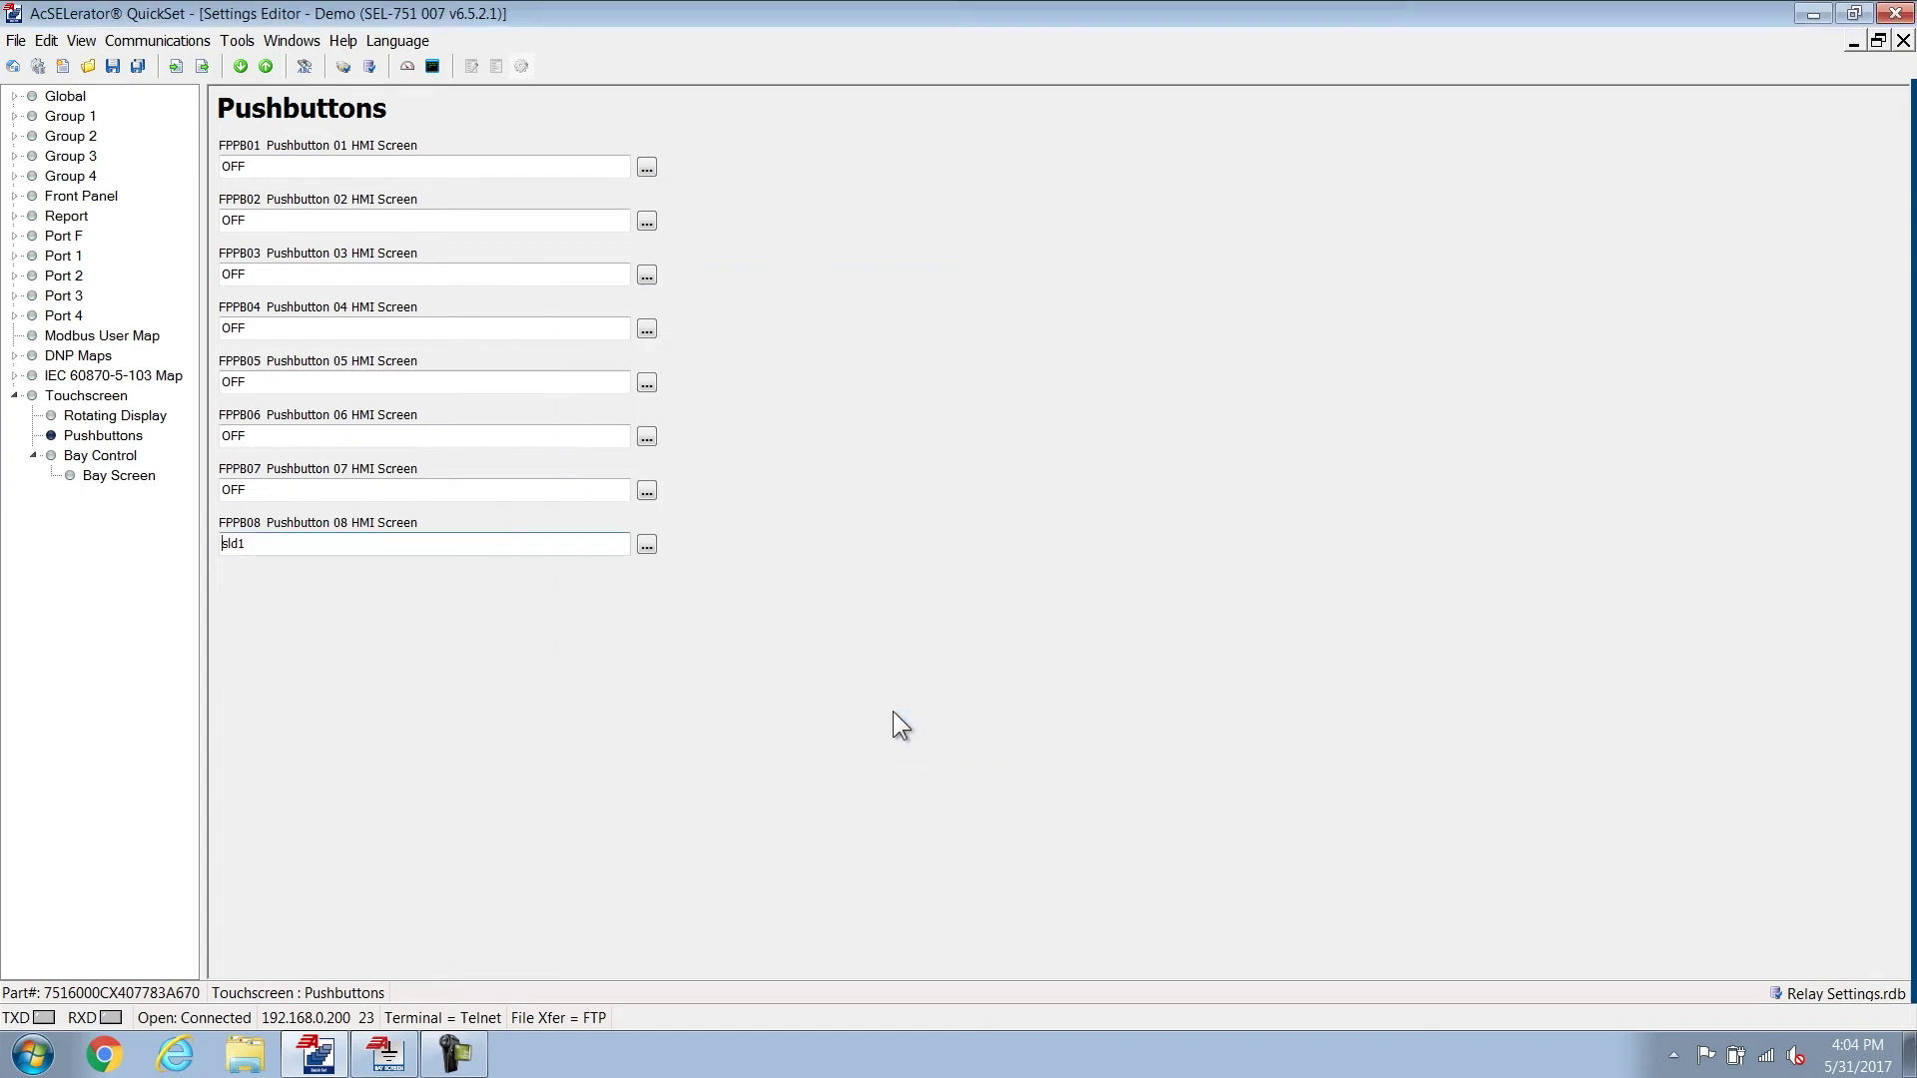
pyautogui.click(96, 456)
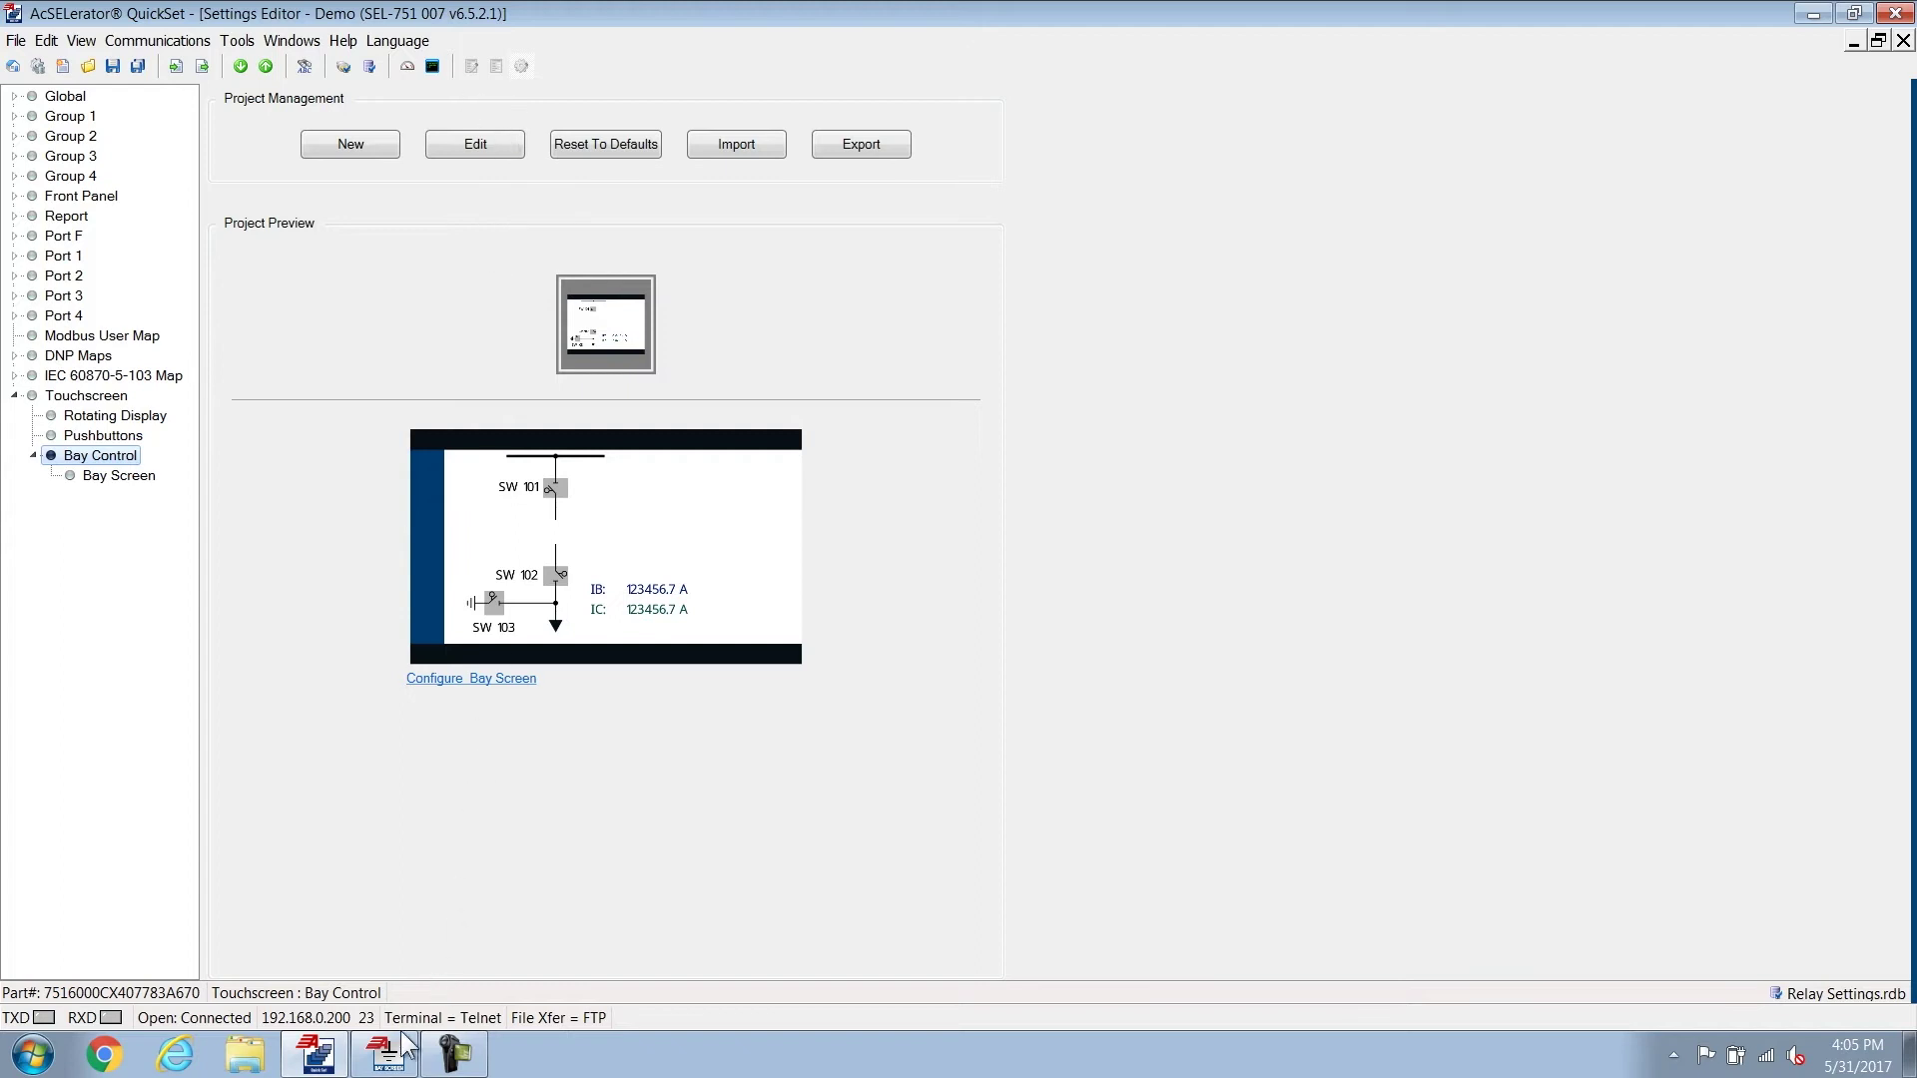
# Switch to the Bay Screen Builder window with the Sales_Meeting_Demo project.
pyautogui.moveTo(392, 1060)
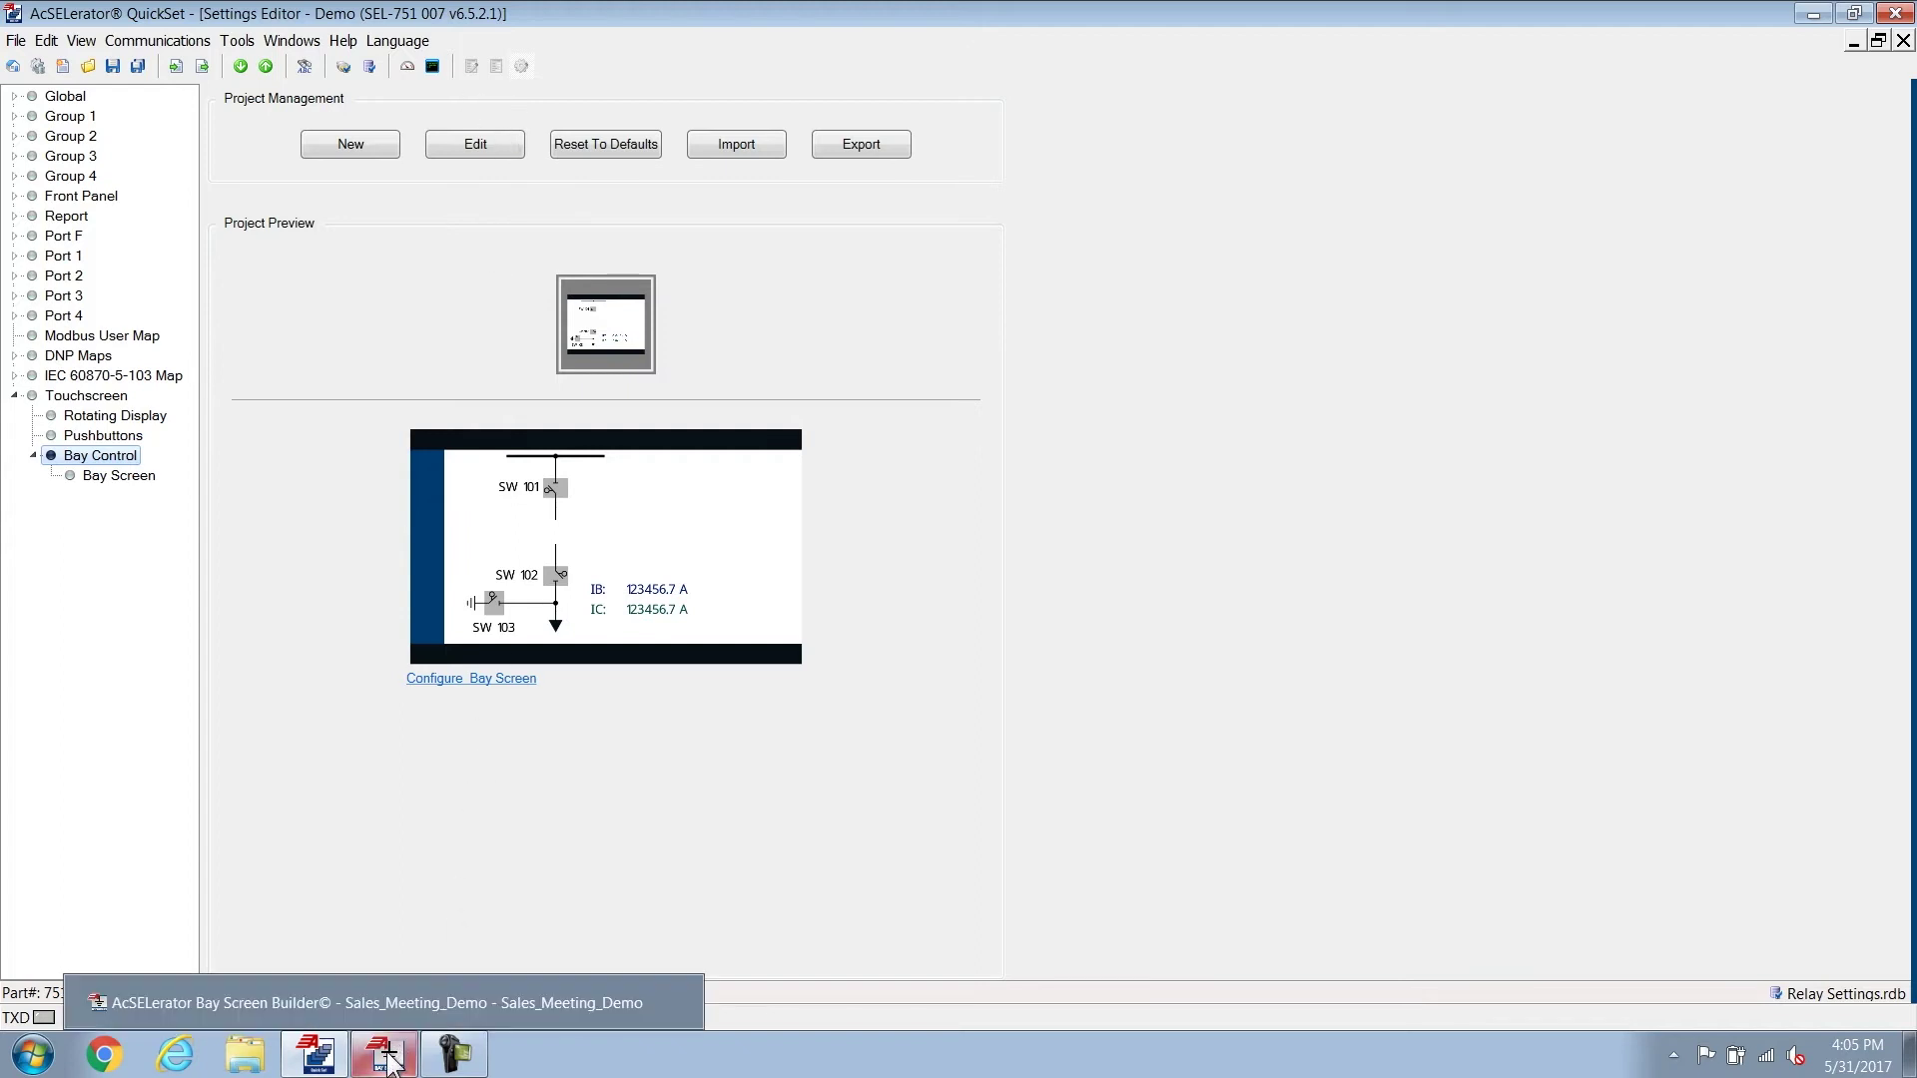
pyautogui.click(389, 1059)
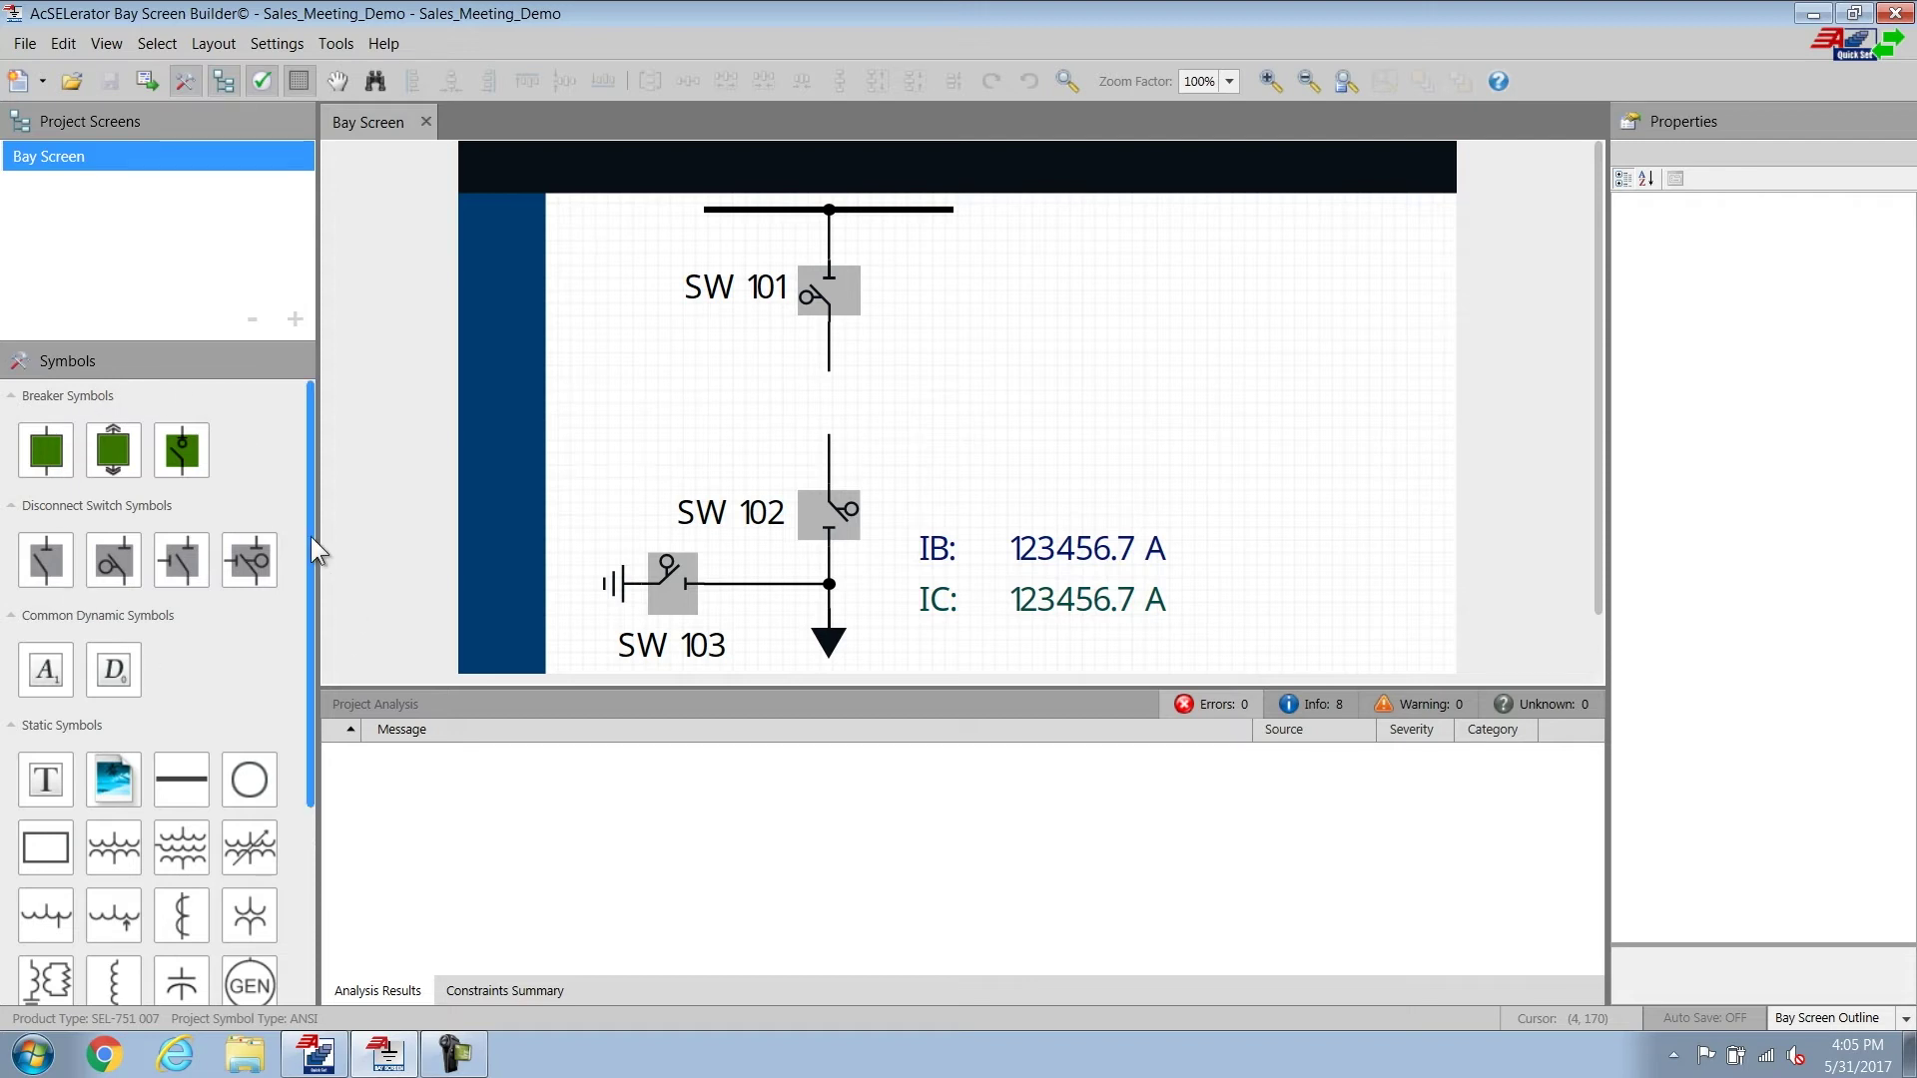
pyautogui.moveTo(309, 536); pyautogui.dragTo(308, 771)
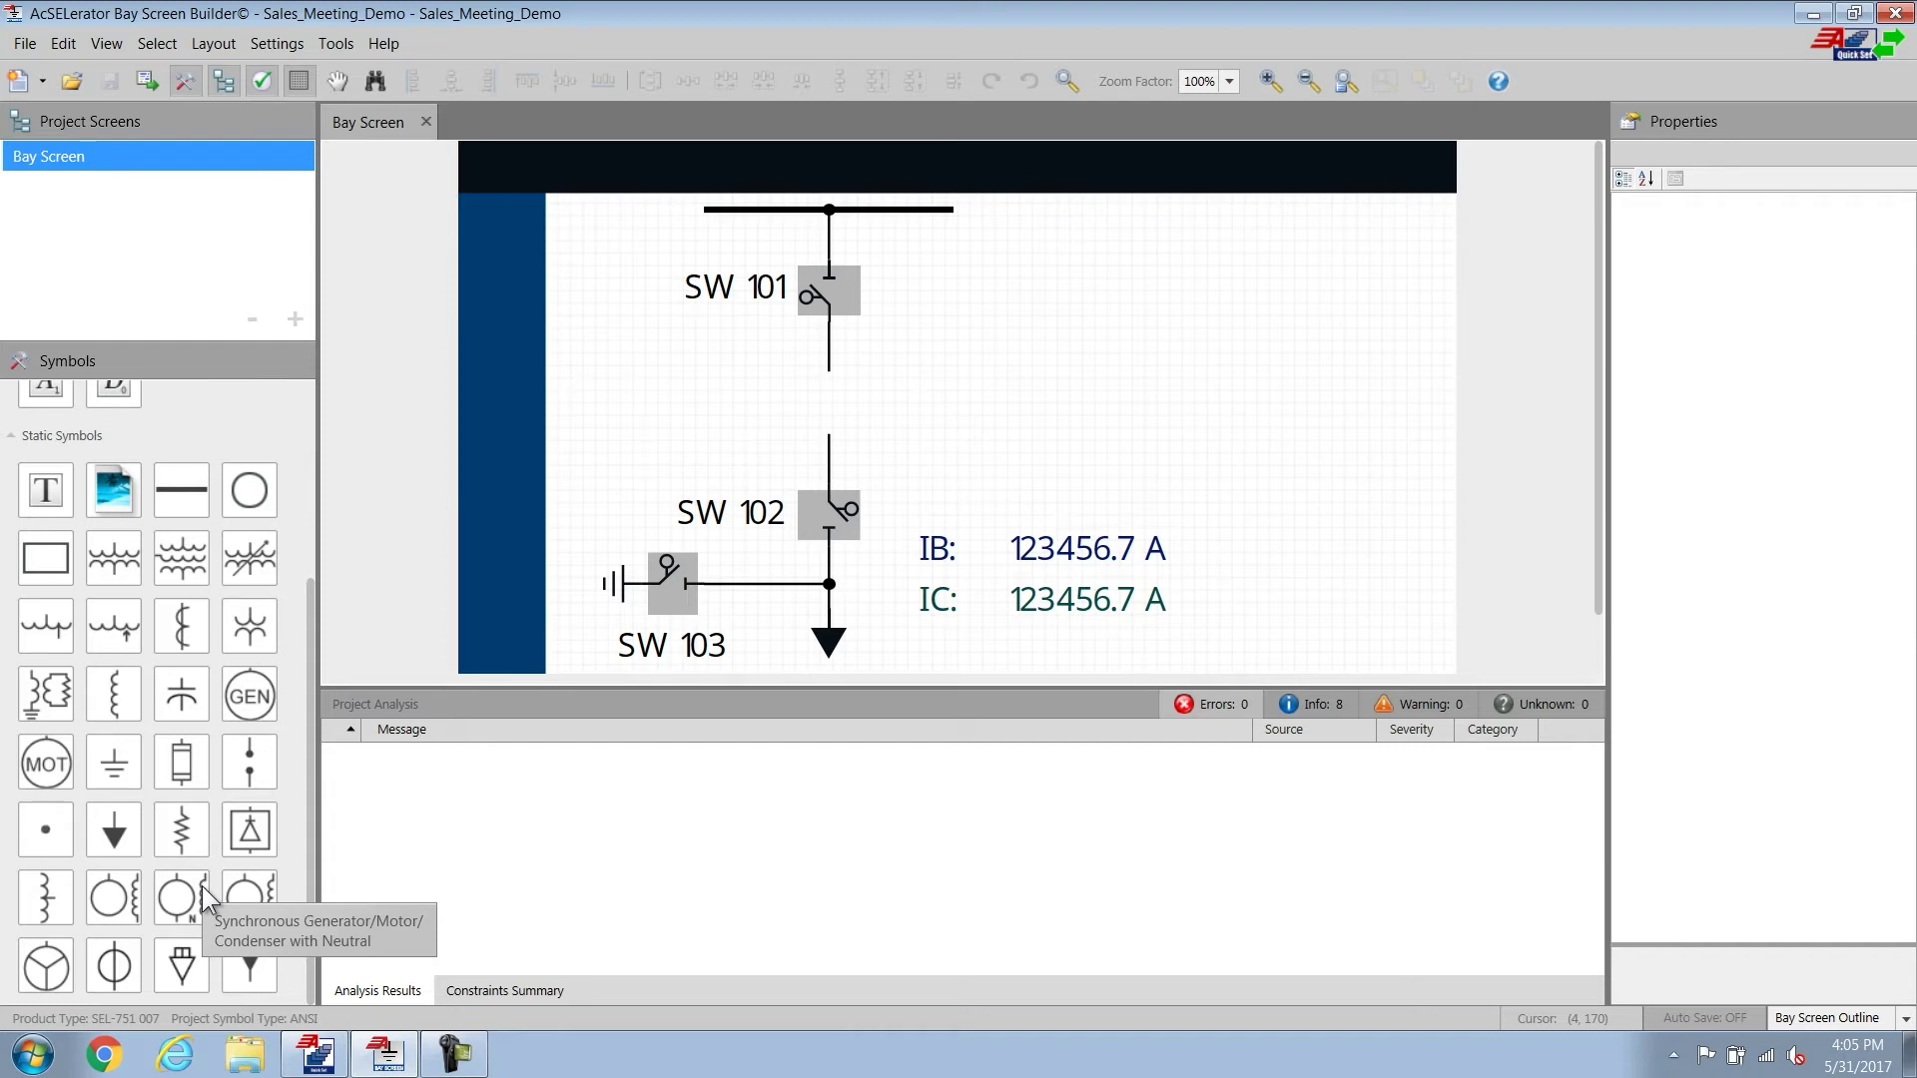
pyautogui.moveTo(313, 812); pyautogui.dragTo(314, 593)
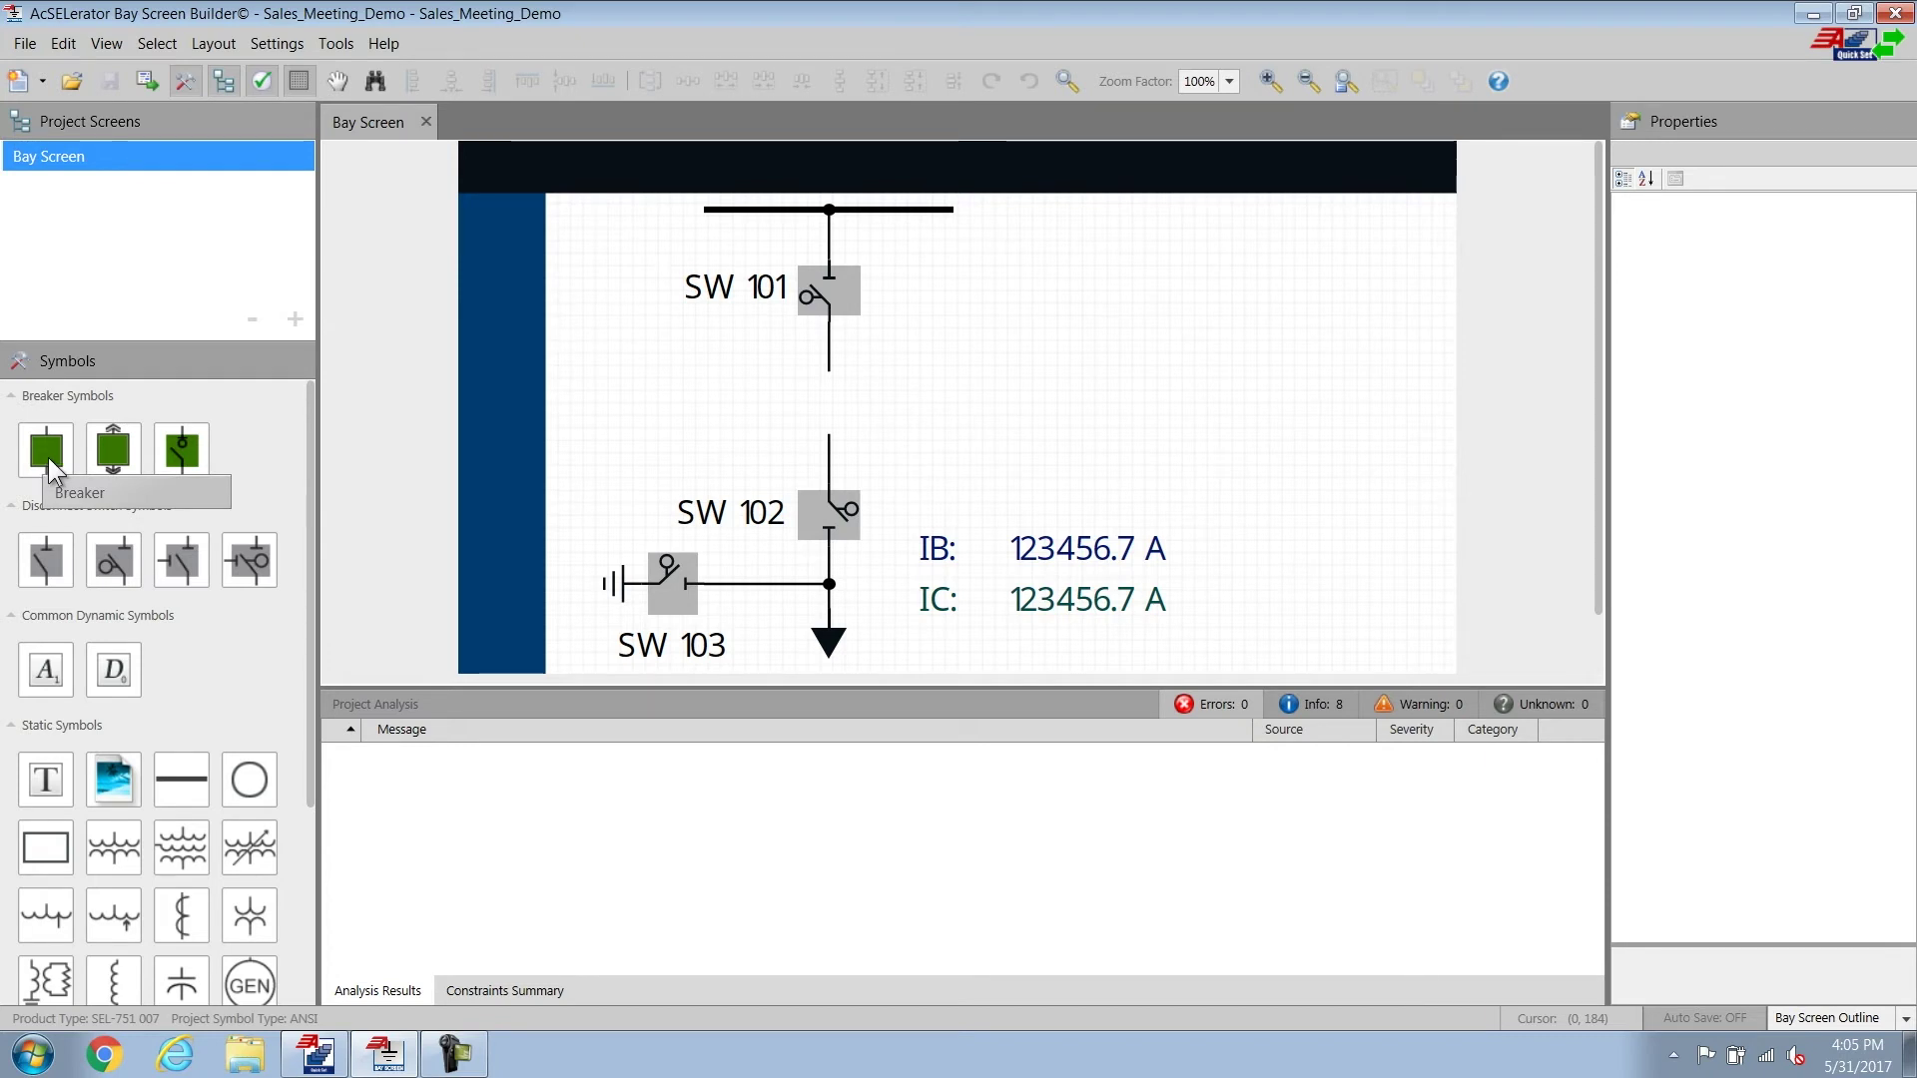
# Place a breaker labelled BK 201 on the line between SW 101 and SW 102.
pyautogui.moveTo(50, 453); pyautogui.dragTo(845, 413)
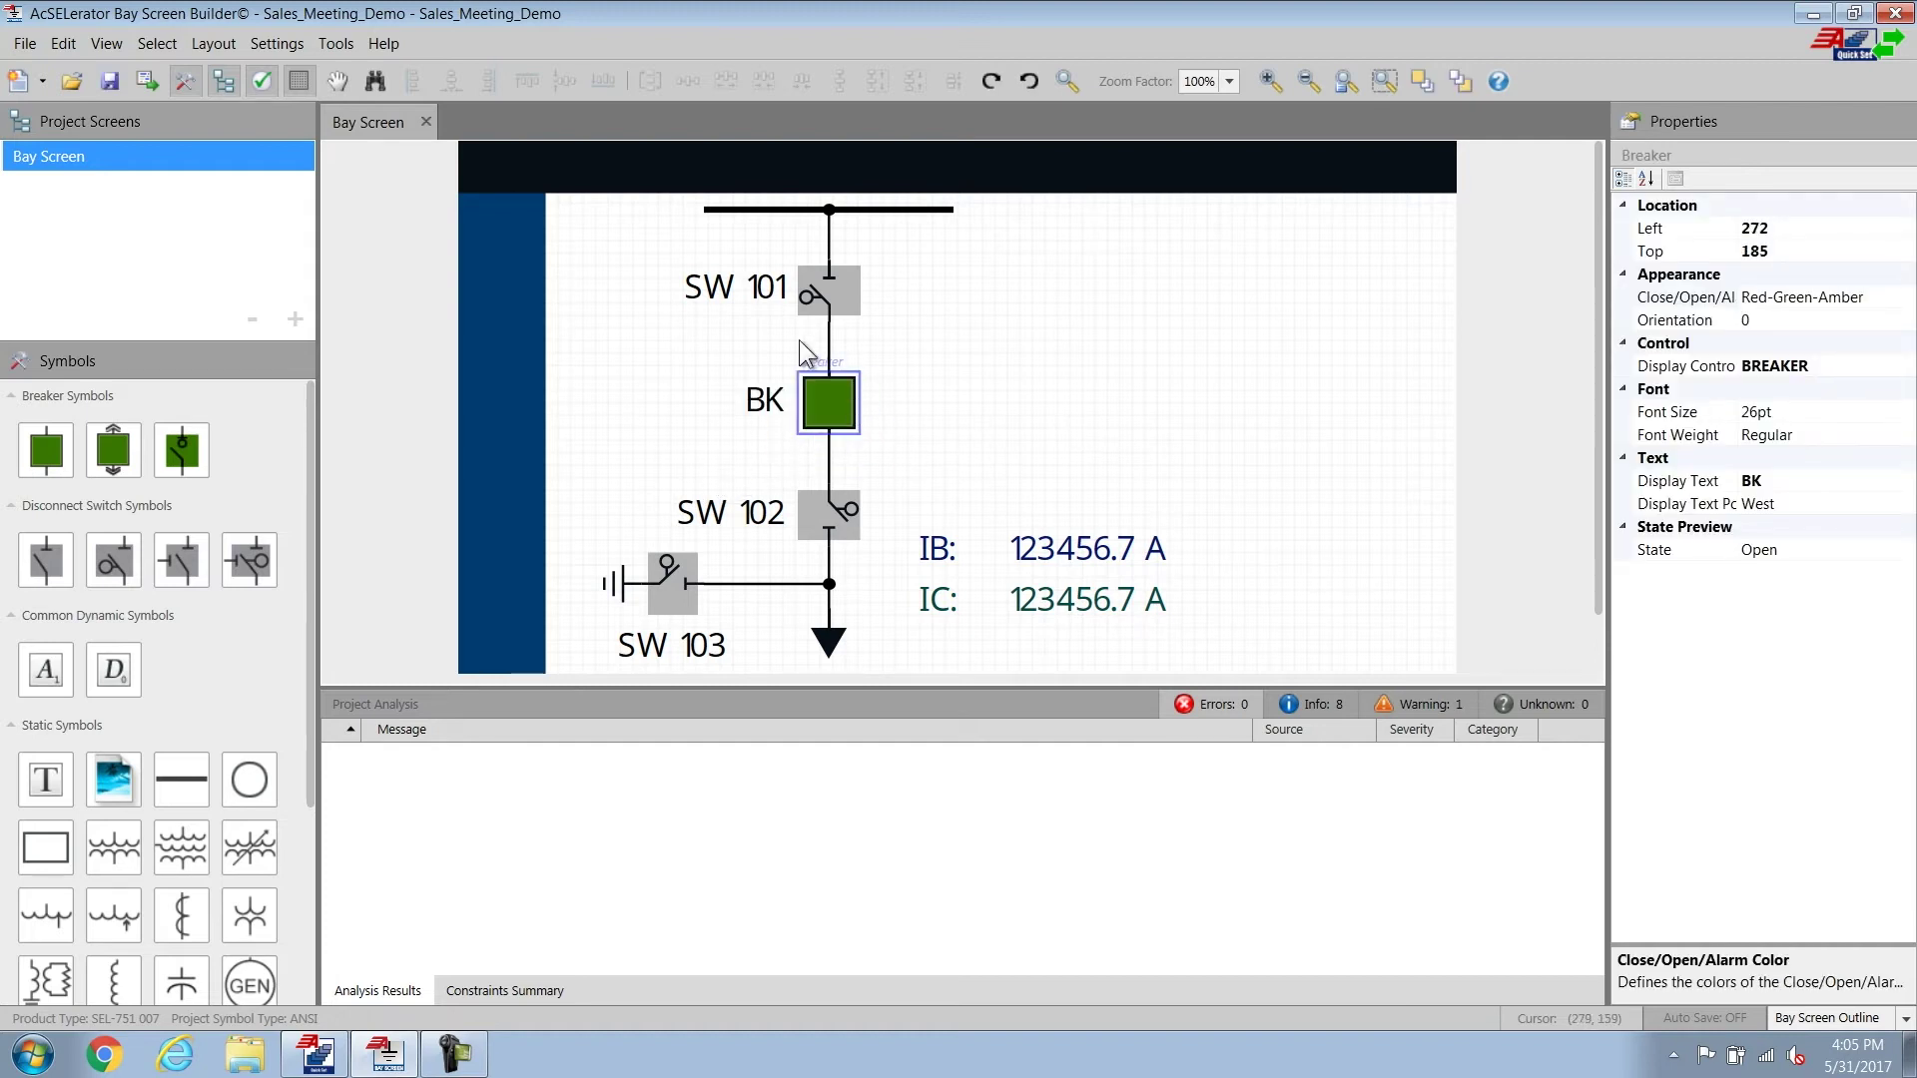
pyautogui.click(1773, 482)
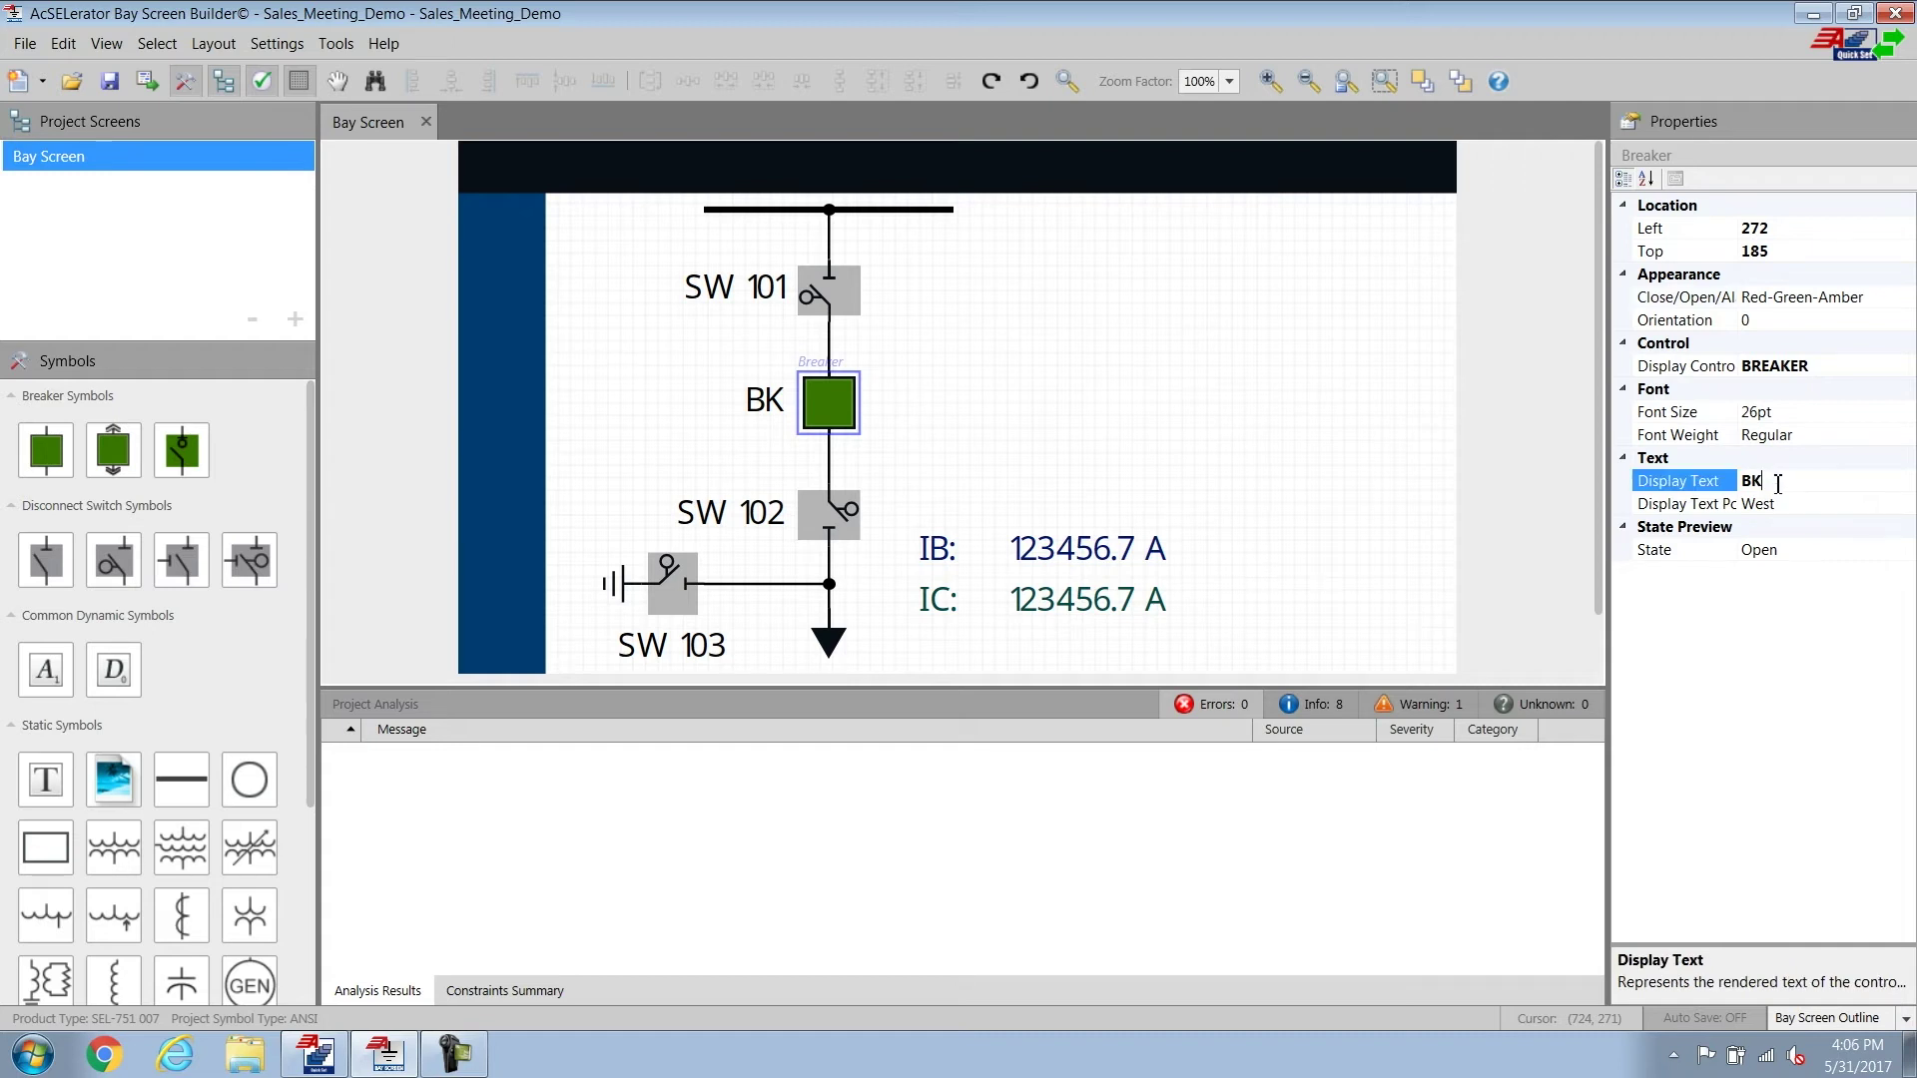
pyautogui.write('201')
pyautogui.click(613, 339)
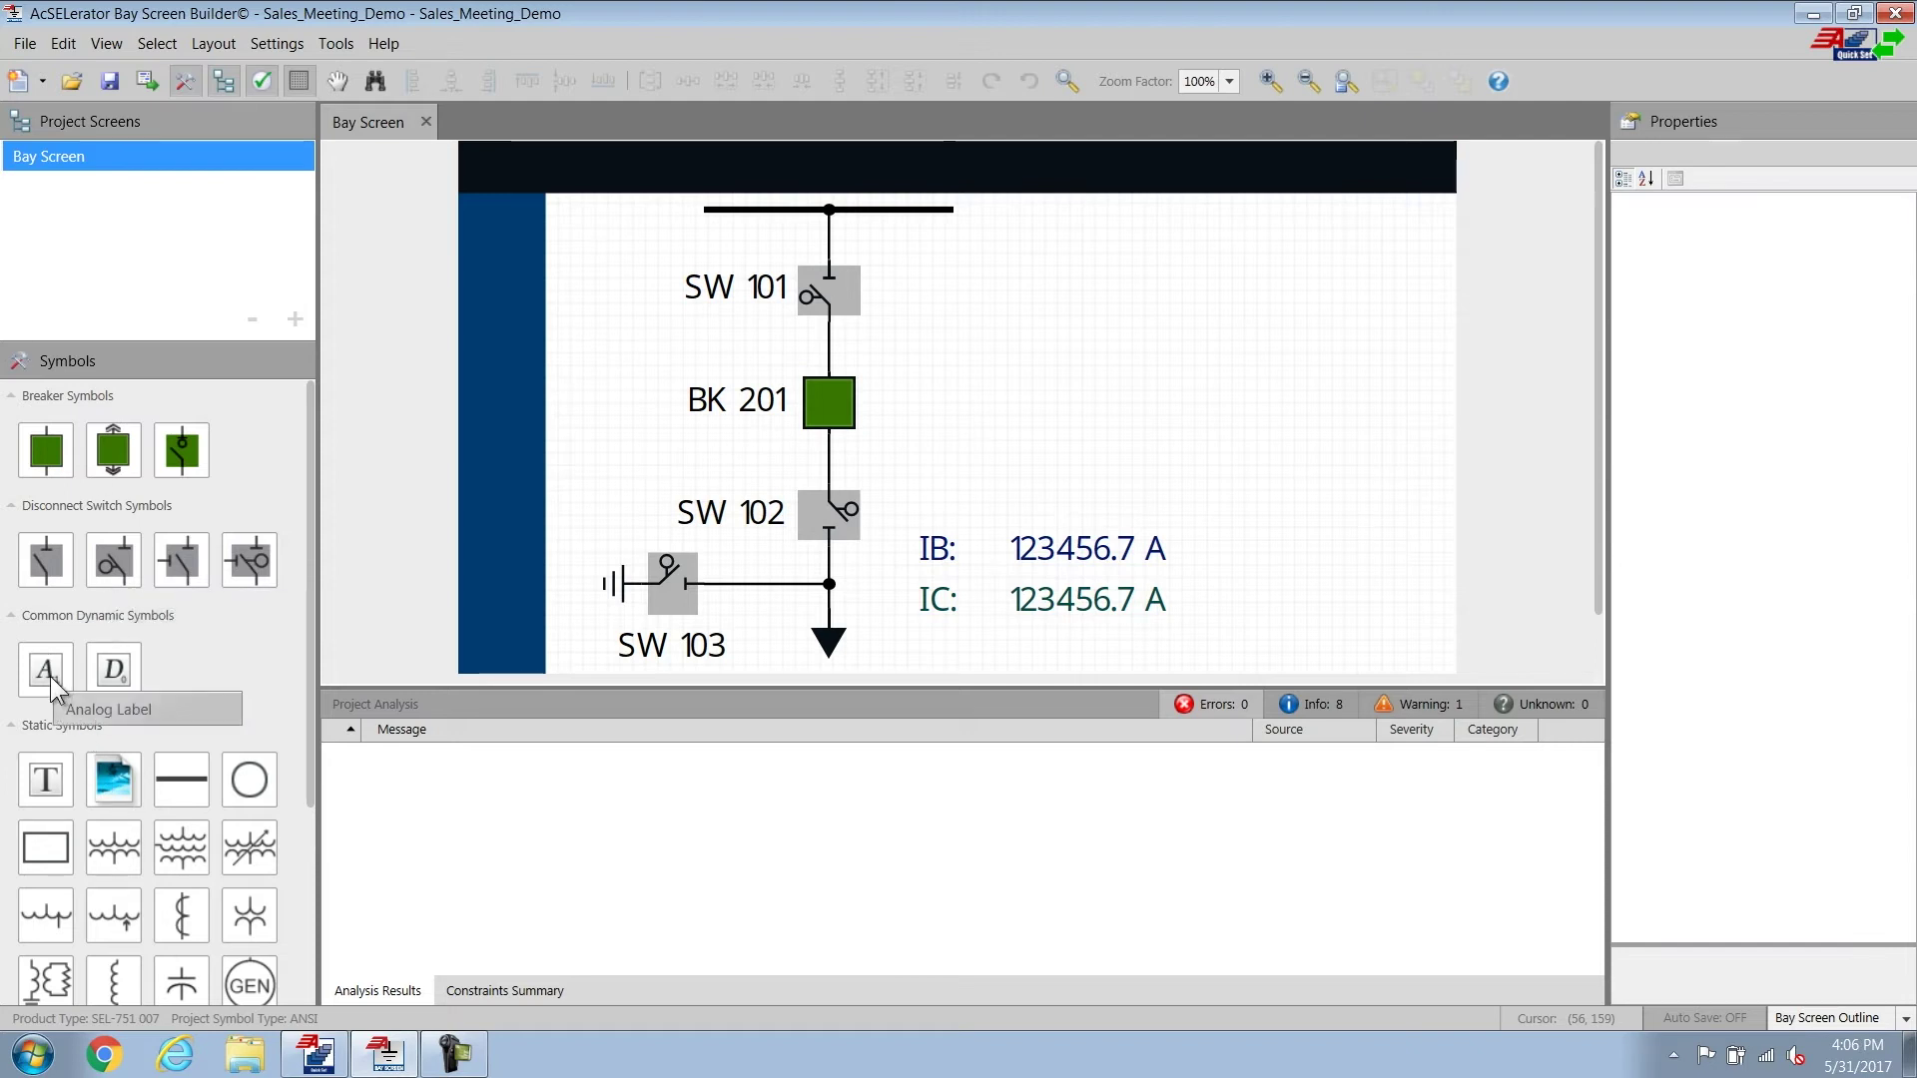
# Add an analog label above the IB reading at left 365, top 269.
pyautogui.moveTo(46, 677); pyautogui.dragTo(967, 501)
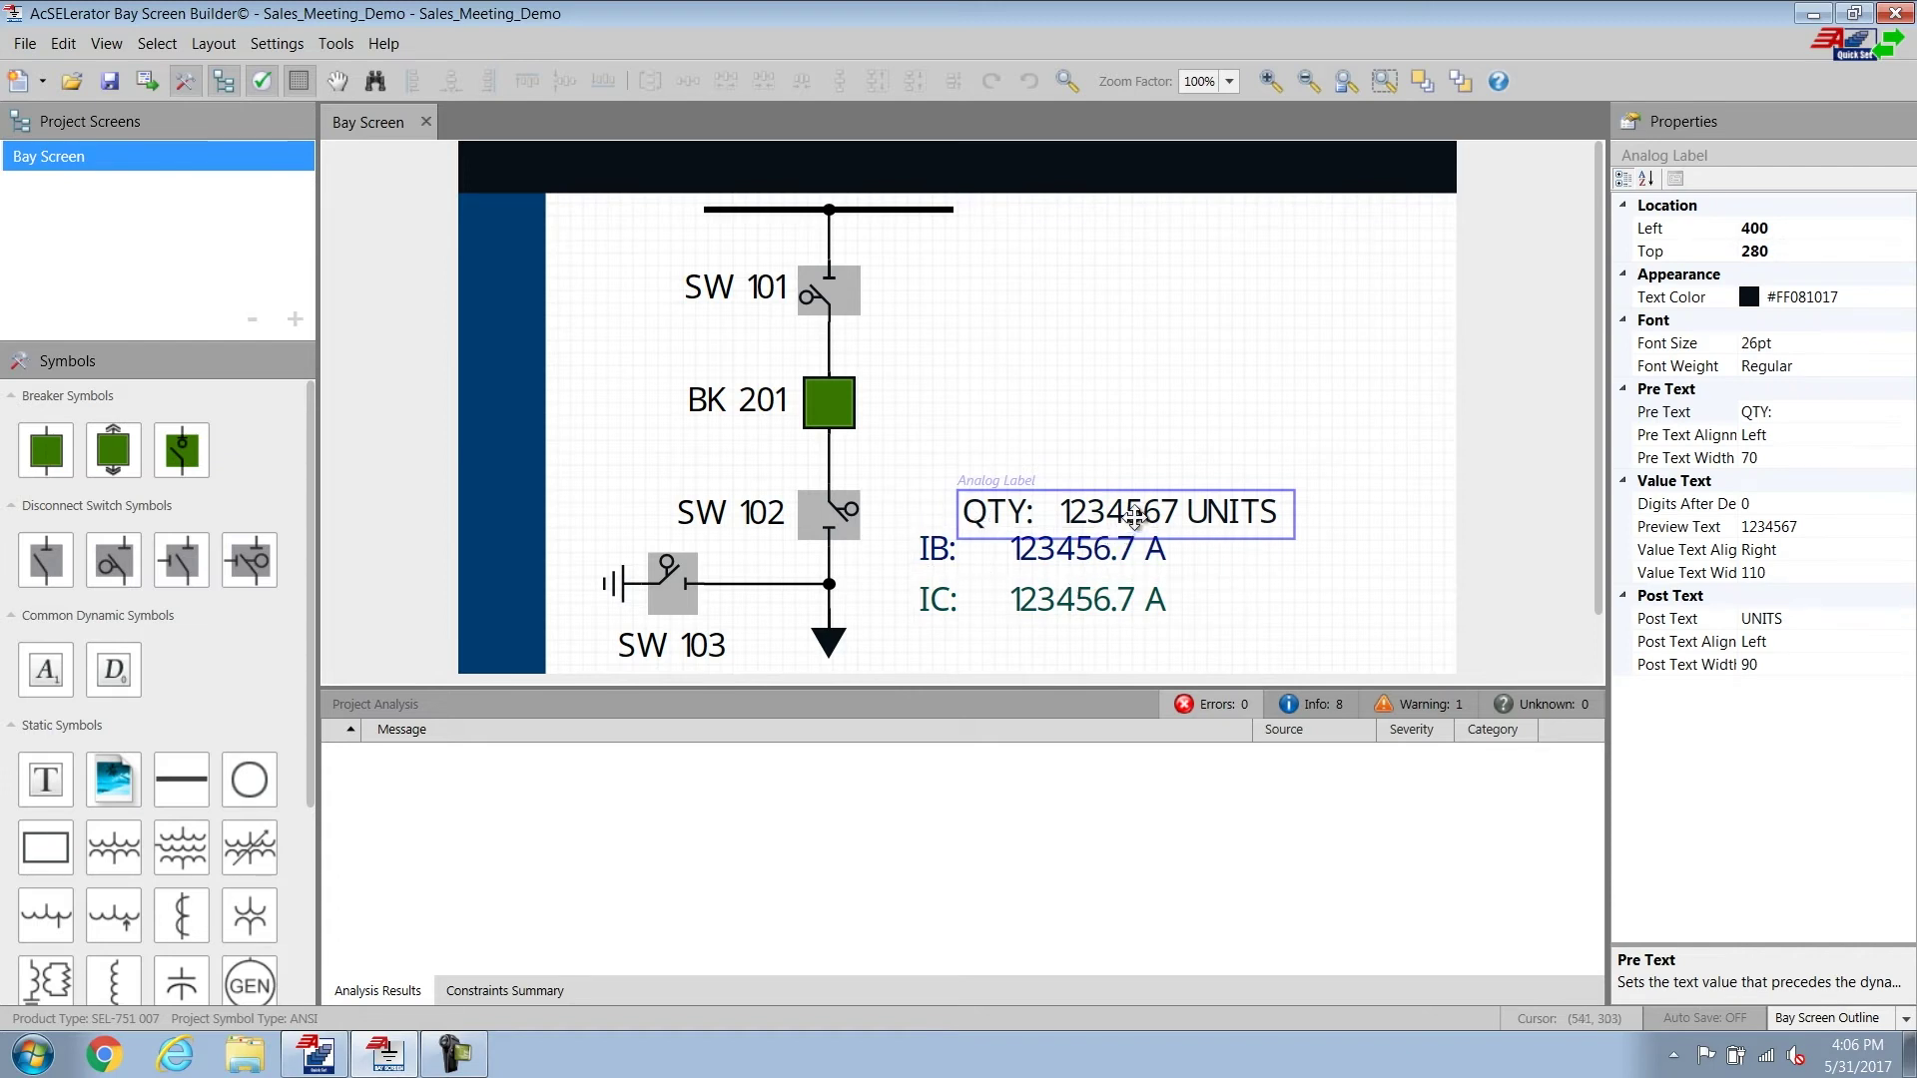
pyautogui.moveTo(1126, 518); pyautogui.dragTo(1079, 495)
pyautogui.click(1793, 227)
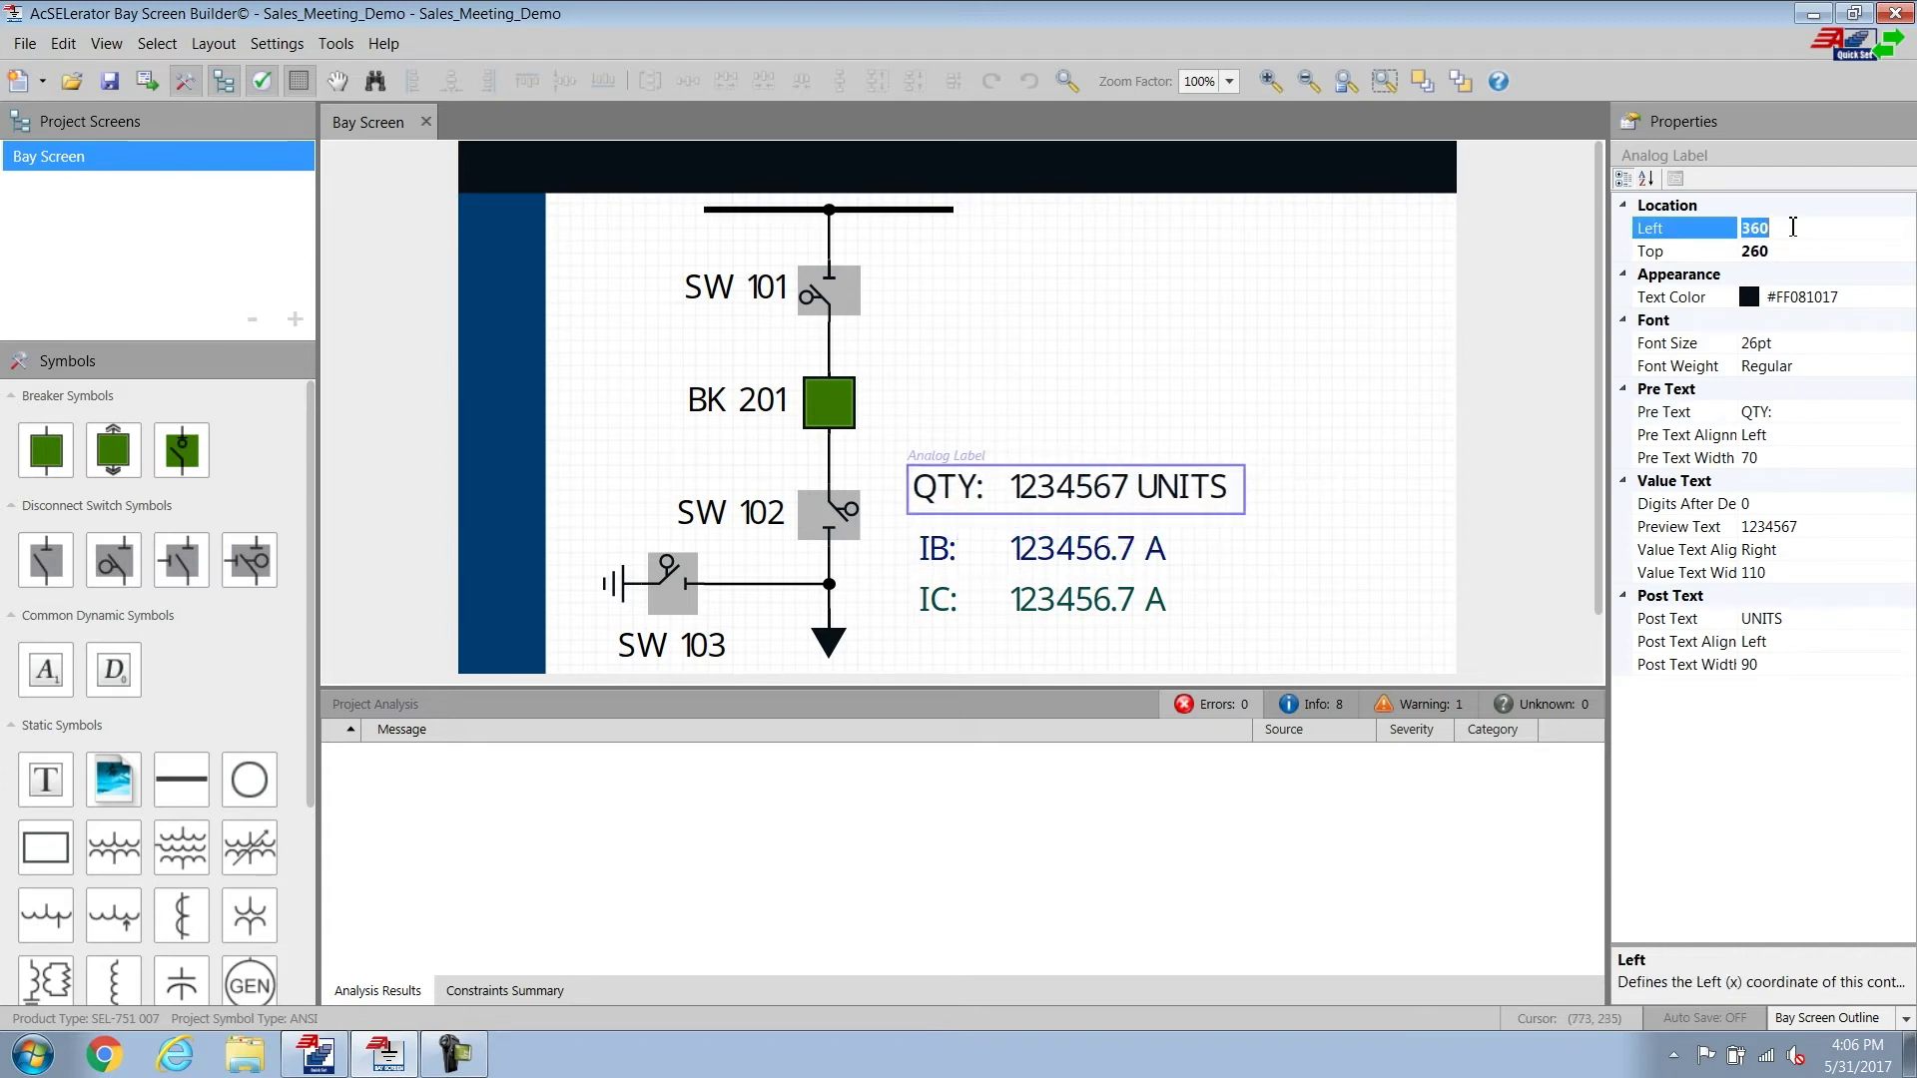
pyautogui.press('Return')
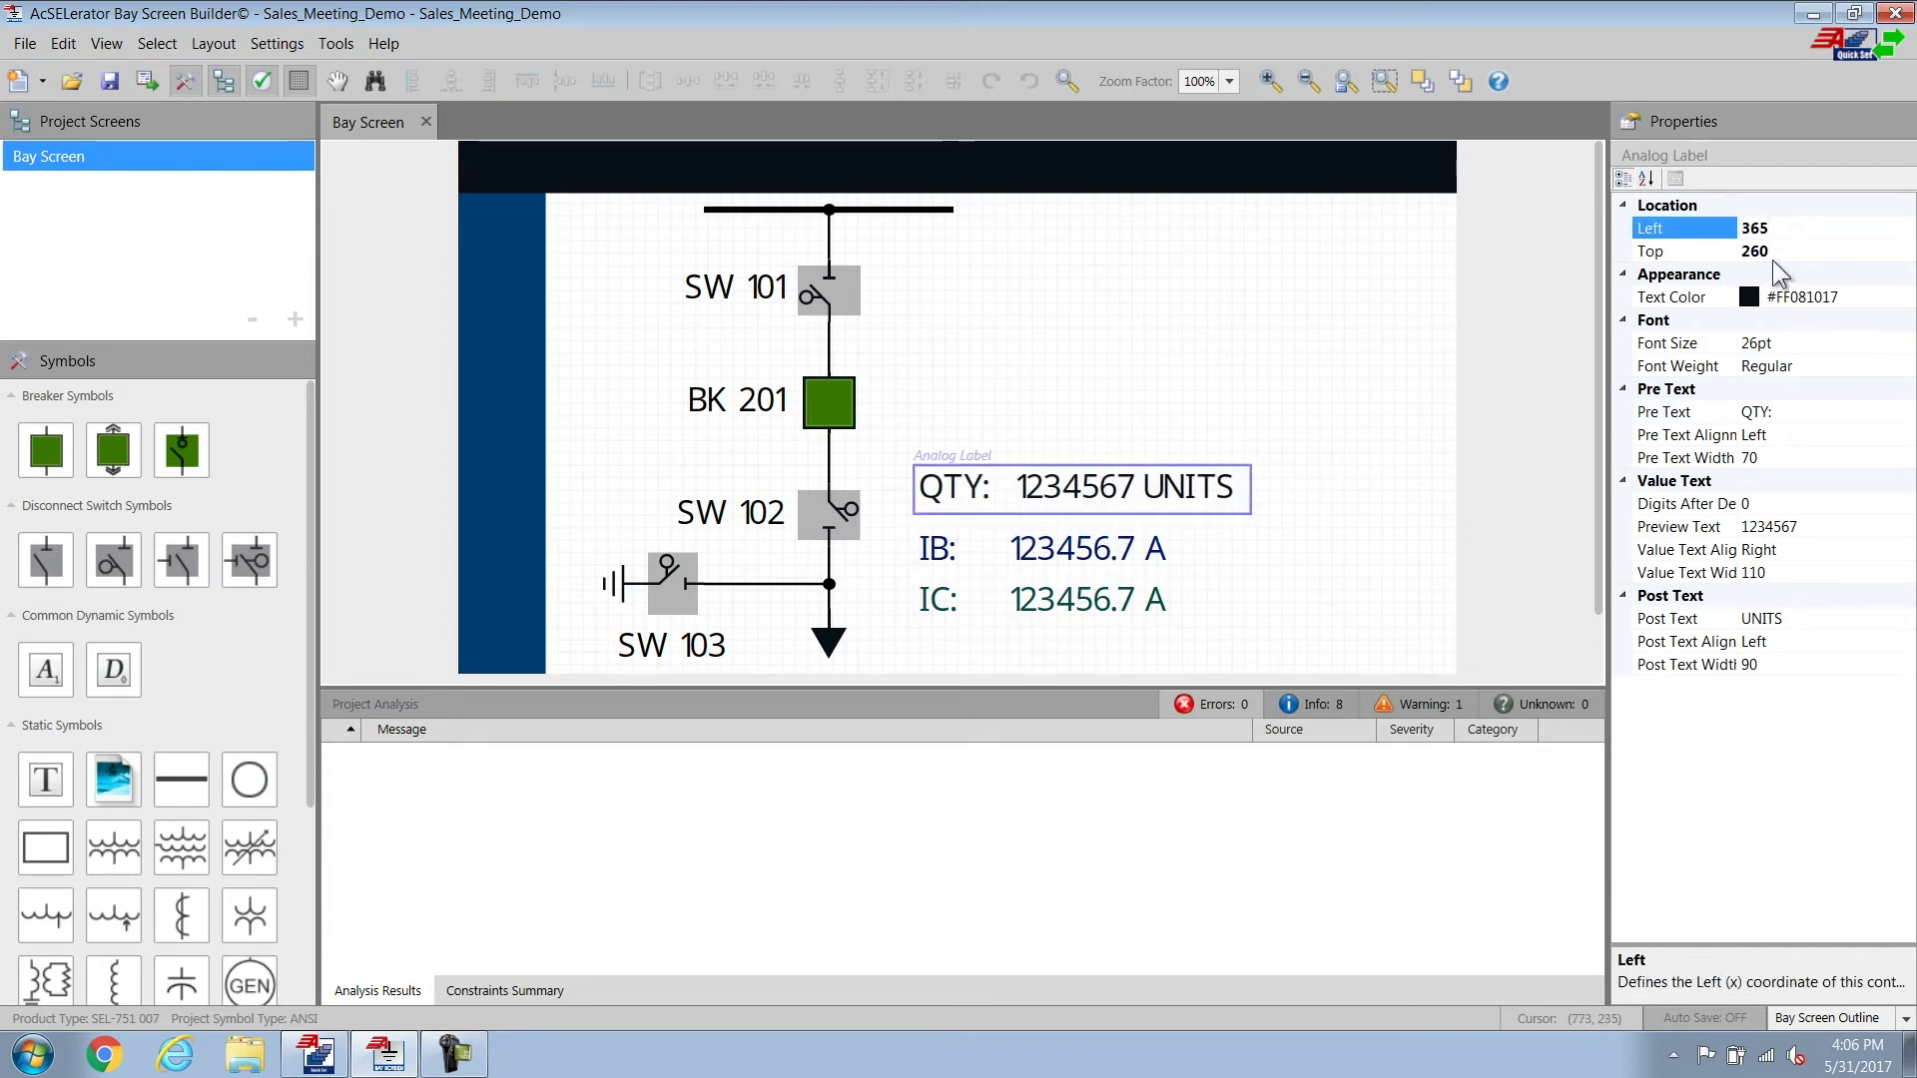
pyautogui.click(1771, 254)
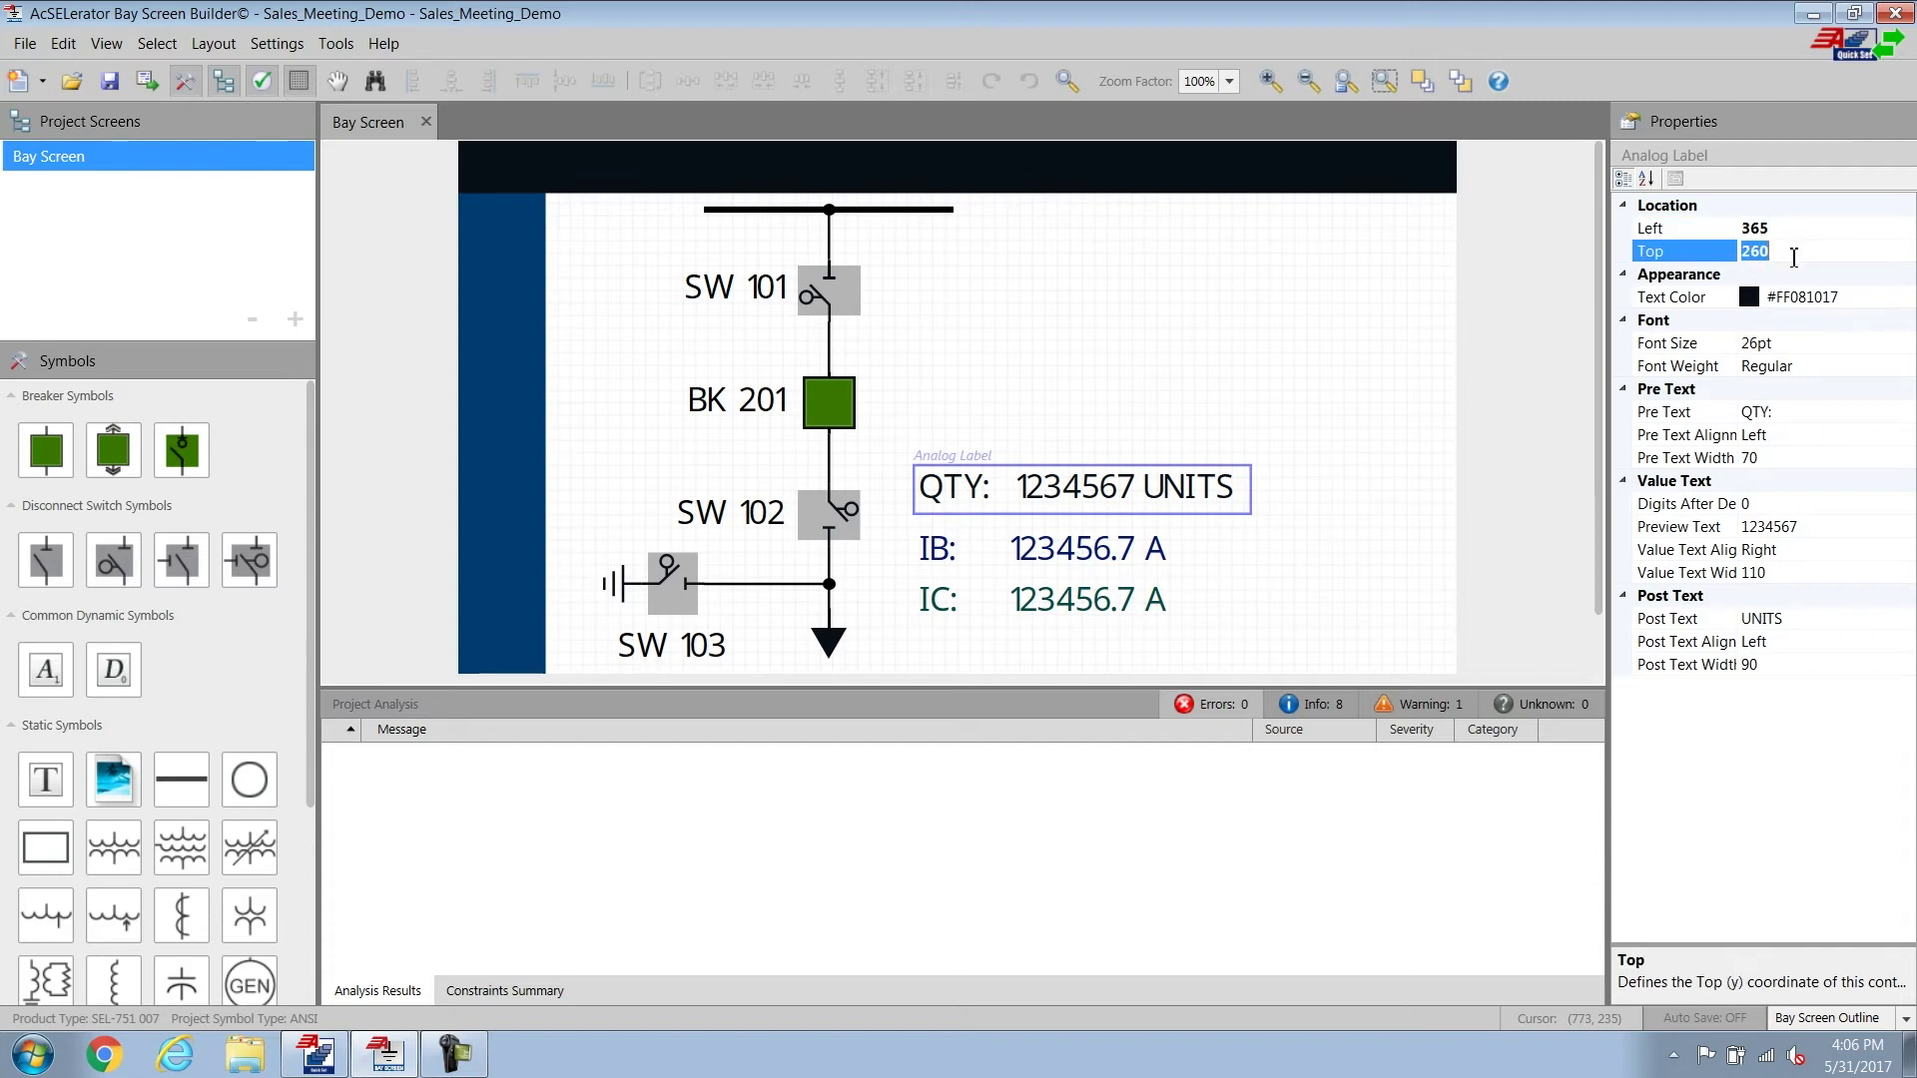
pyautogui.write('269')
pyautogui.press('Return')
# Give the label pre text IA, one decimal digit and unit A; add a text box near the top.
pyautogui.click(1801, 410)
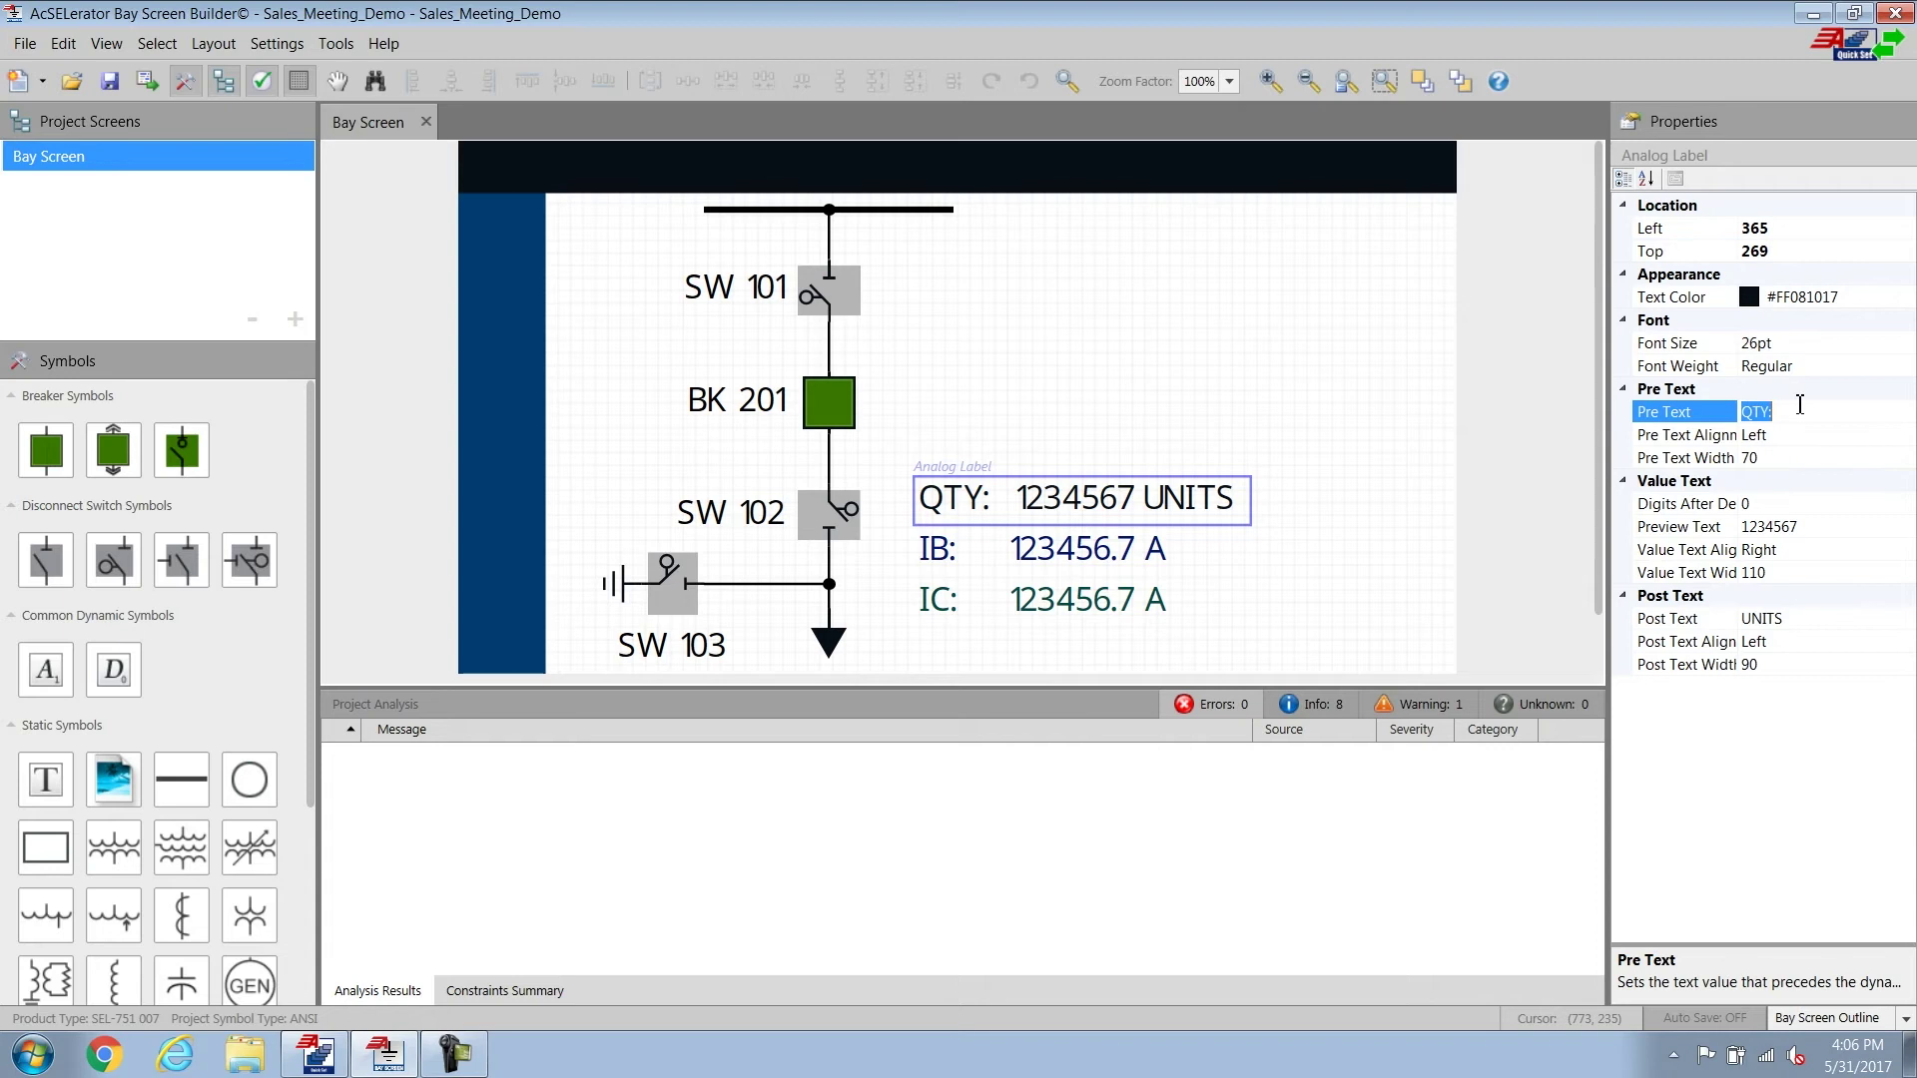
pyautogui.write('IA:')
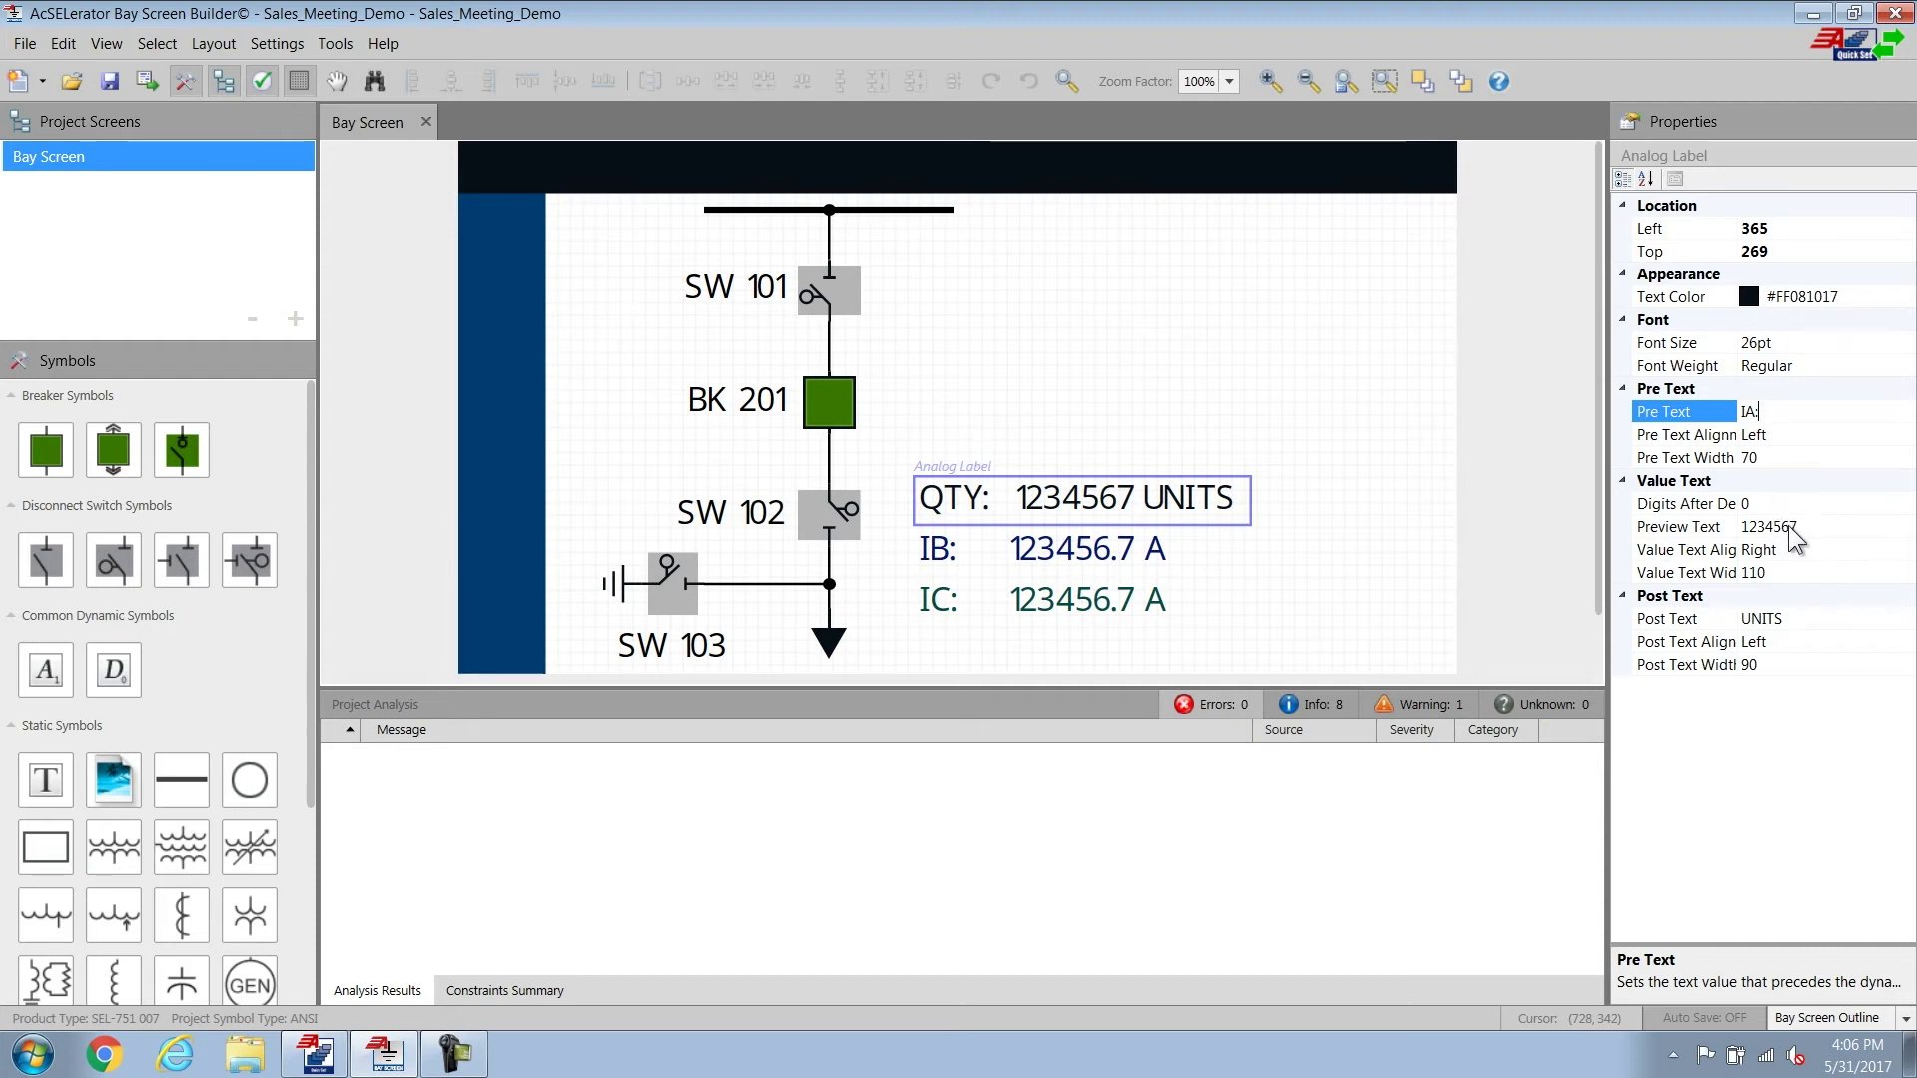
pyautogui.click(1812, 504)
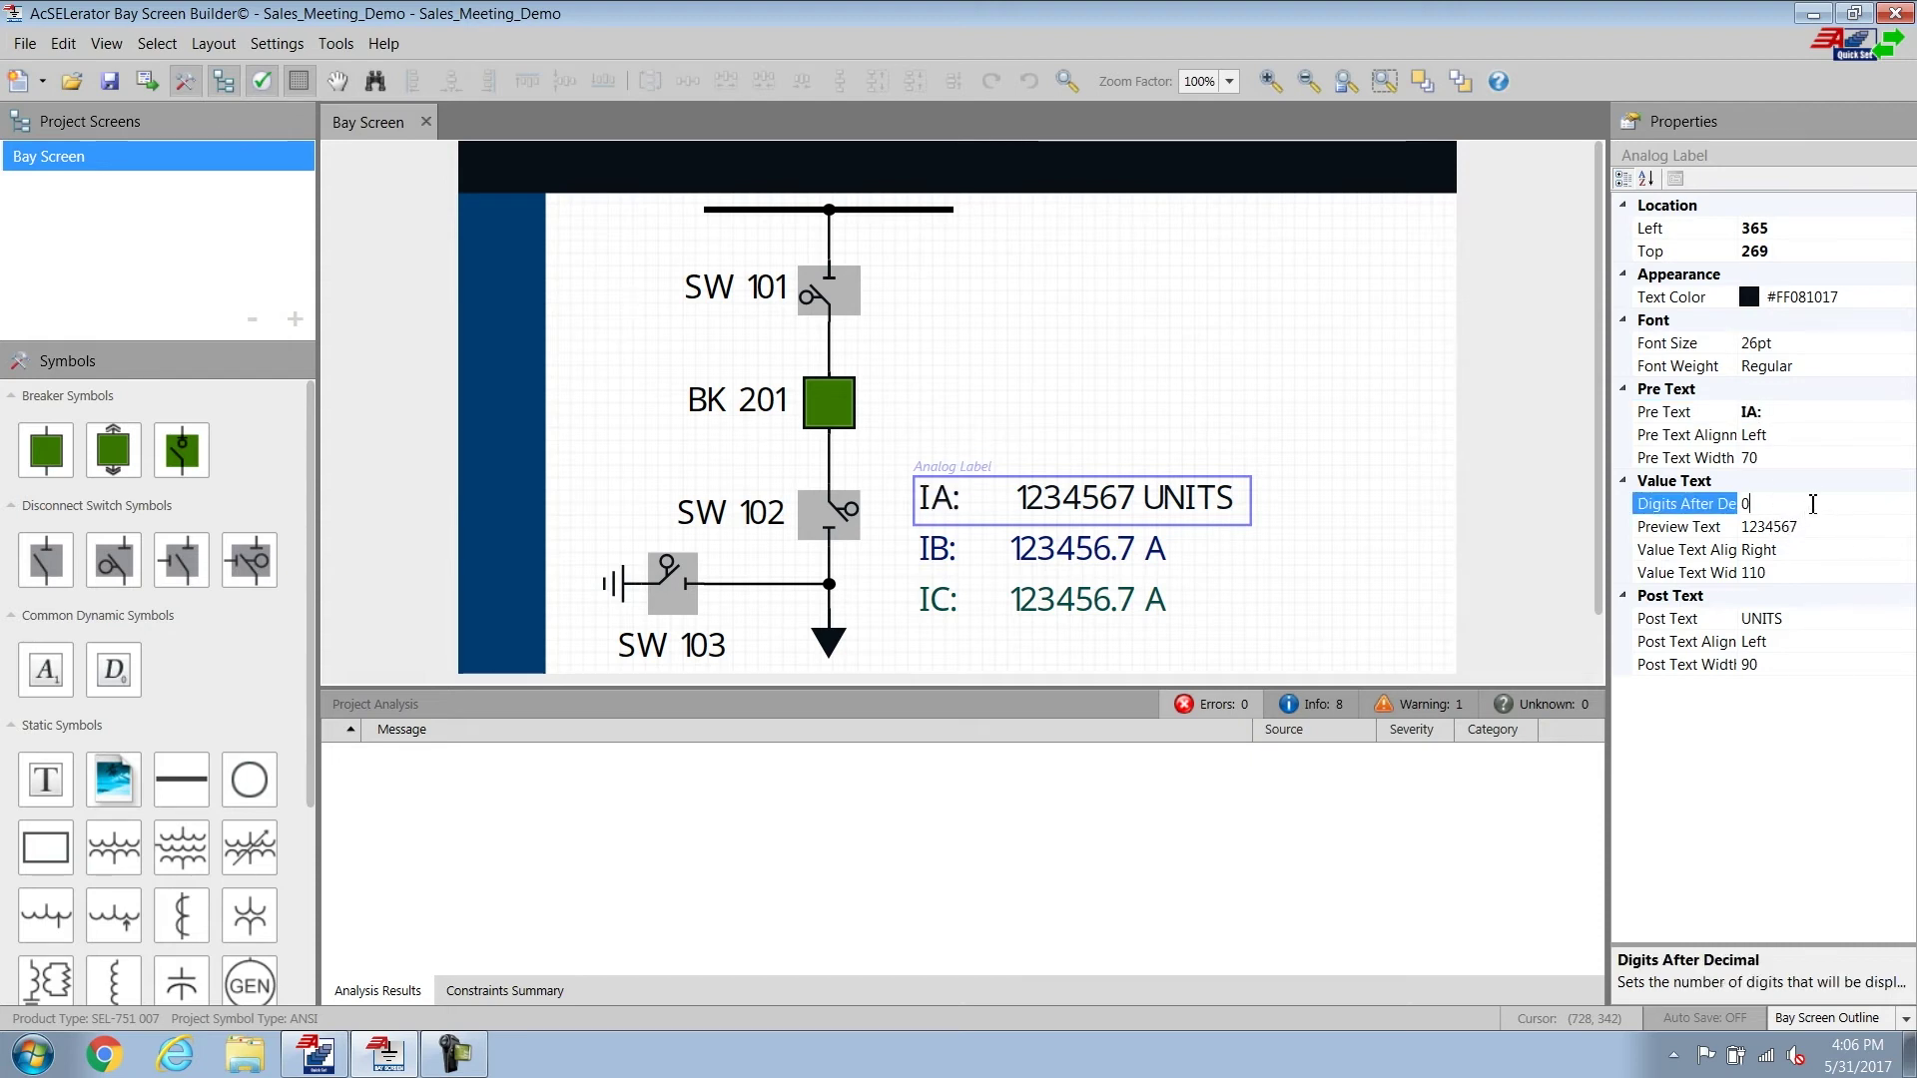
pyautogui.press('BackSpace')
pyautogui.write('.1')
pyautogui.press('BackSpace')
pyautogui.press('BackSpace')
pyautogui.write('1')
pyautogui.press('Return')
pyautogui.click(1794, 614)
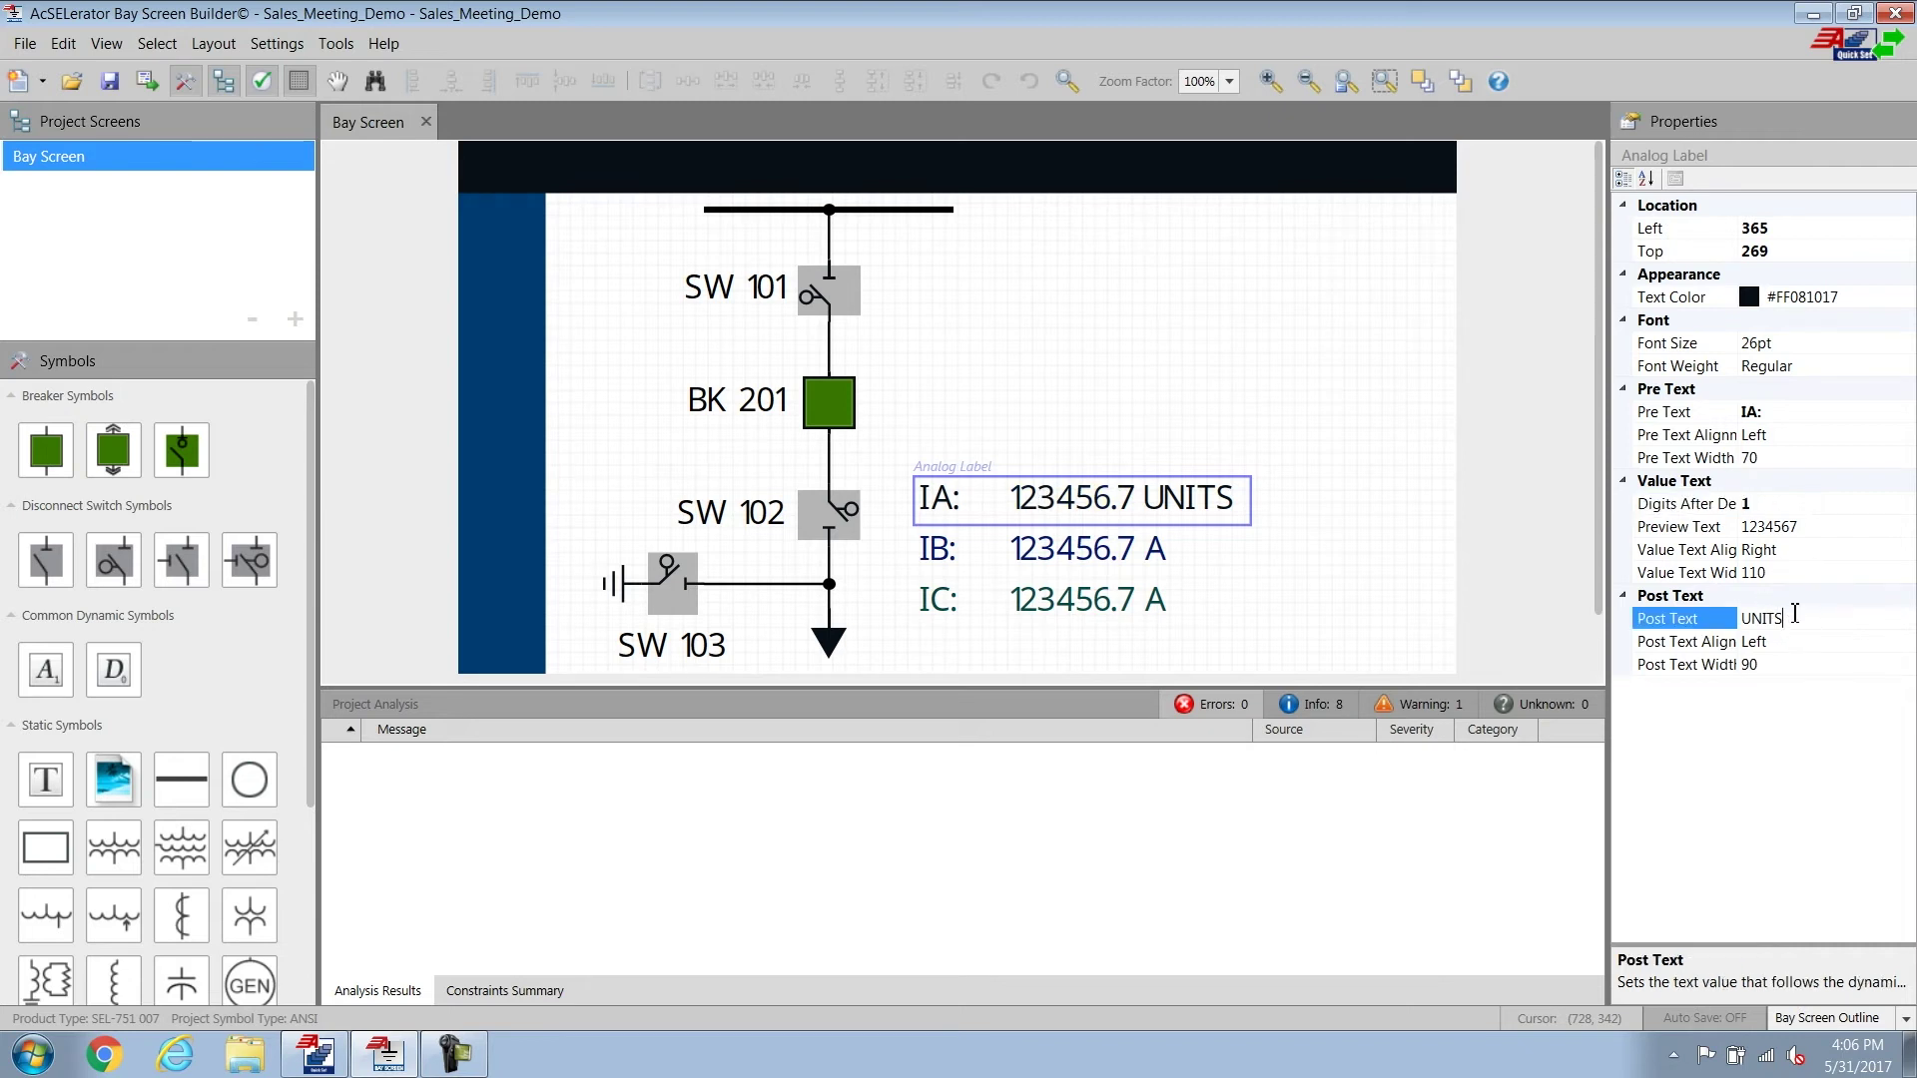
pyautogui.doubleClick(1795, 614)
pyautogui.write('A')
pyautogui.press('Return')
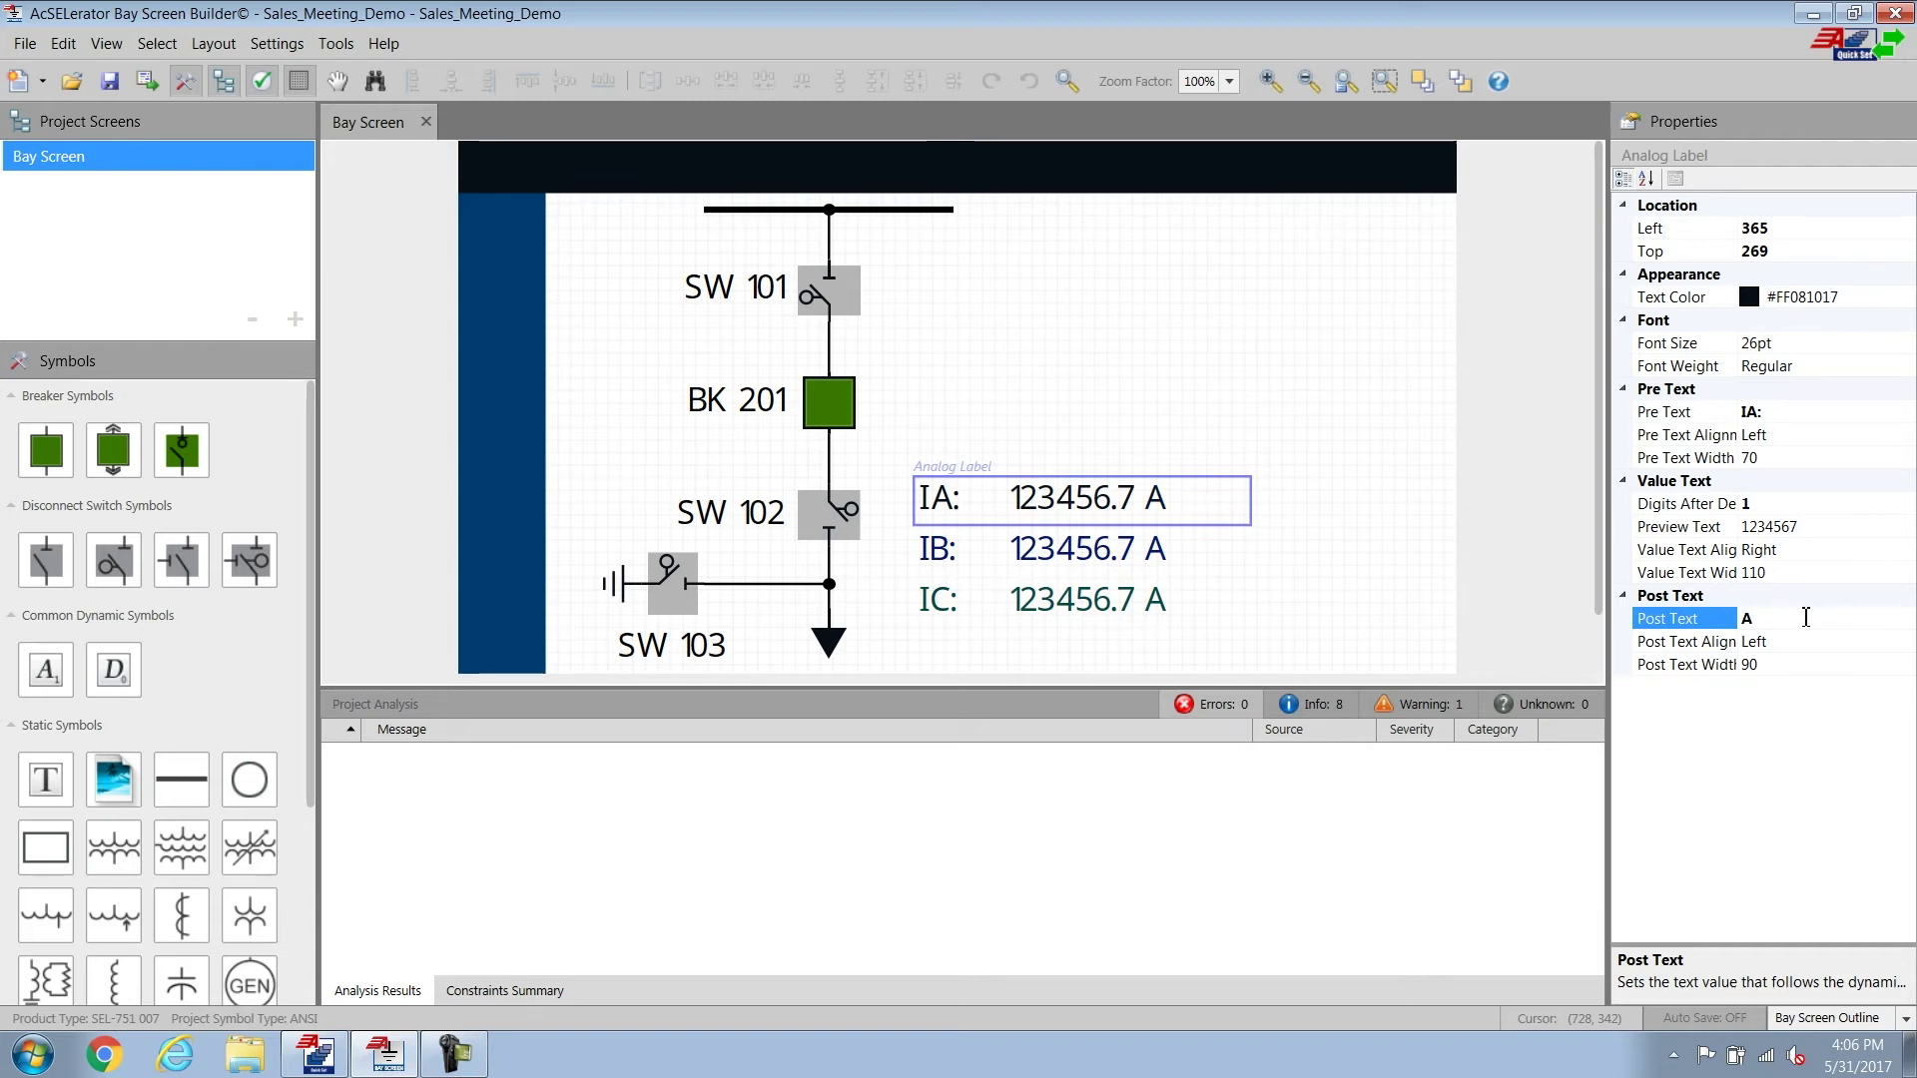
pyautogui.moveTo(45, 778); pyautogui.dragTo(1096, 243)
# Change the text box's placeholder New Text to 'NW Feeder'.
pyautogui.doubleClick(1096, 243)
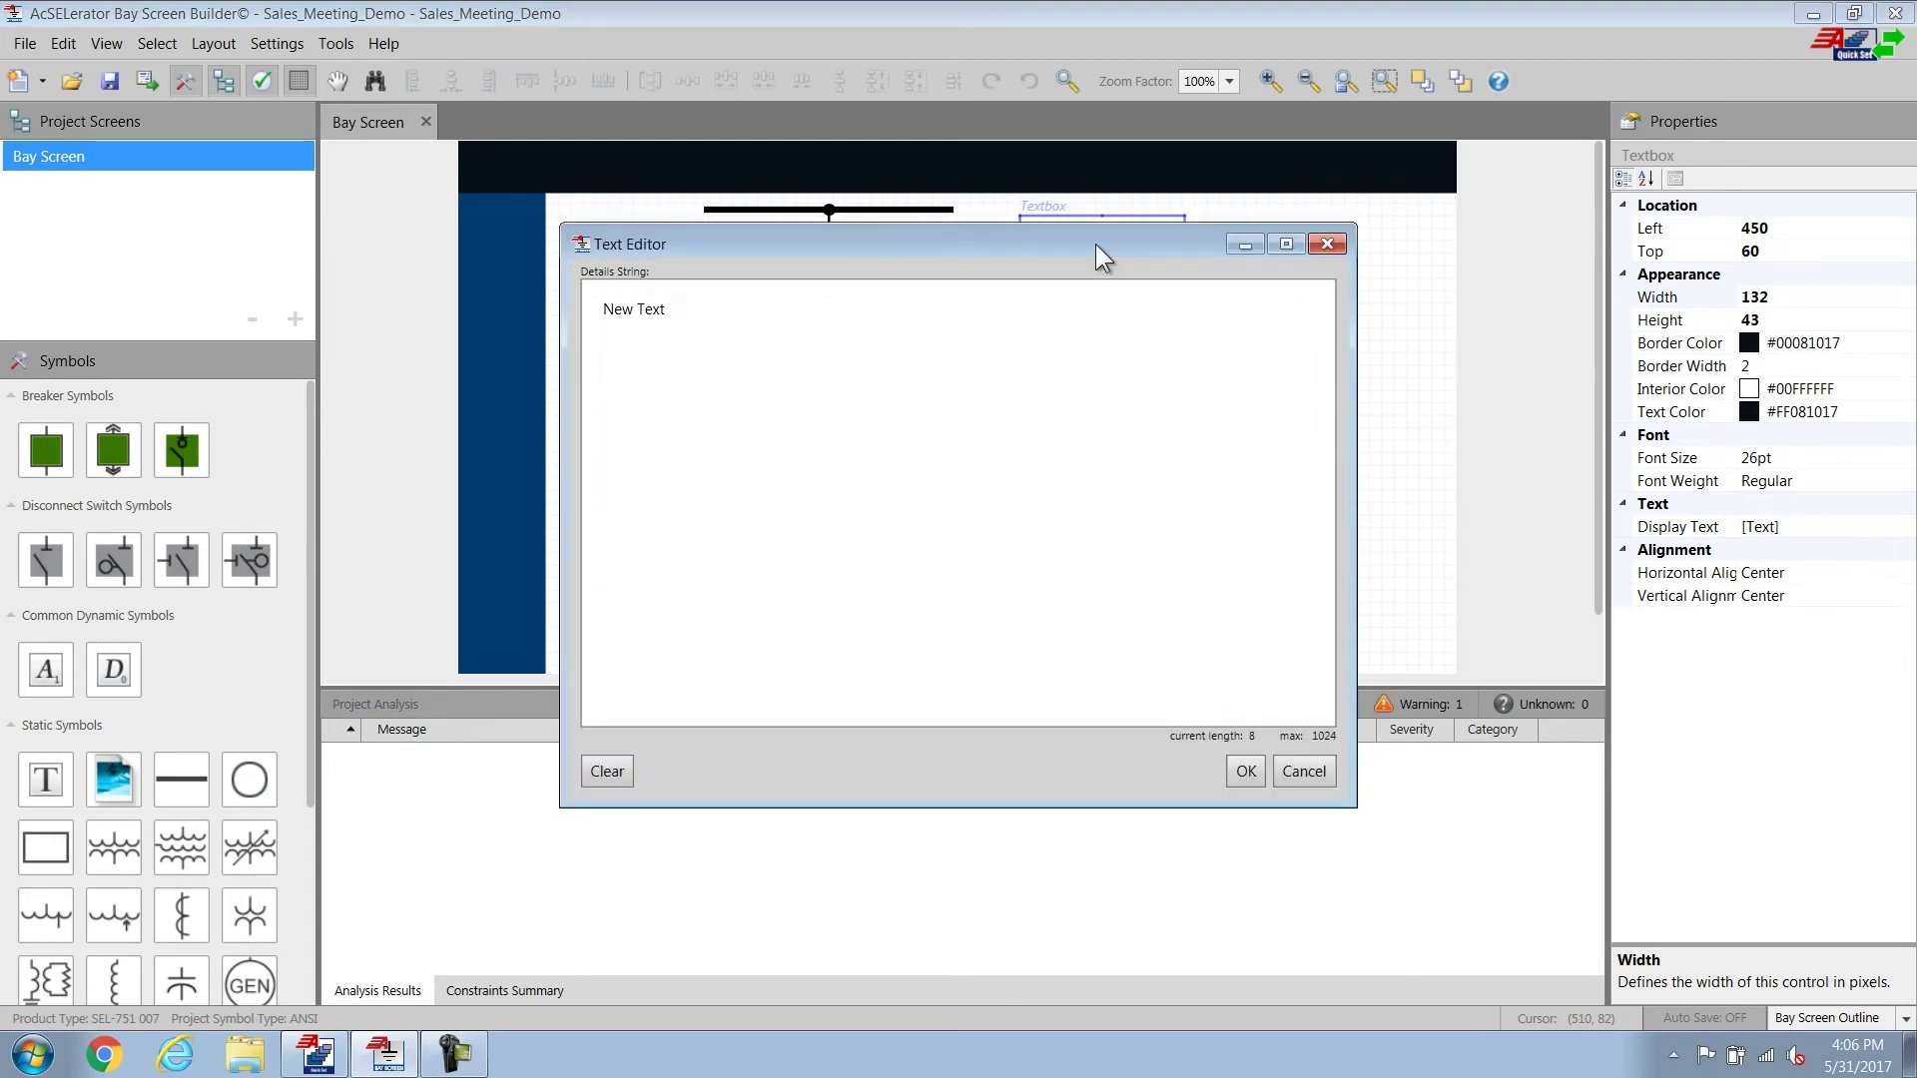
pyautogui.moveTo(690, 312); pyautogui.dragTo(584, 298)
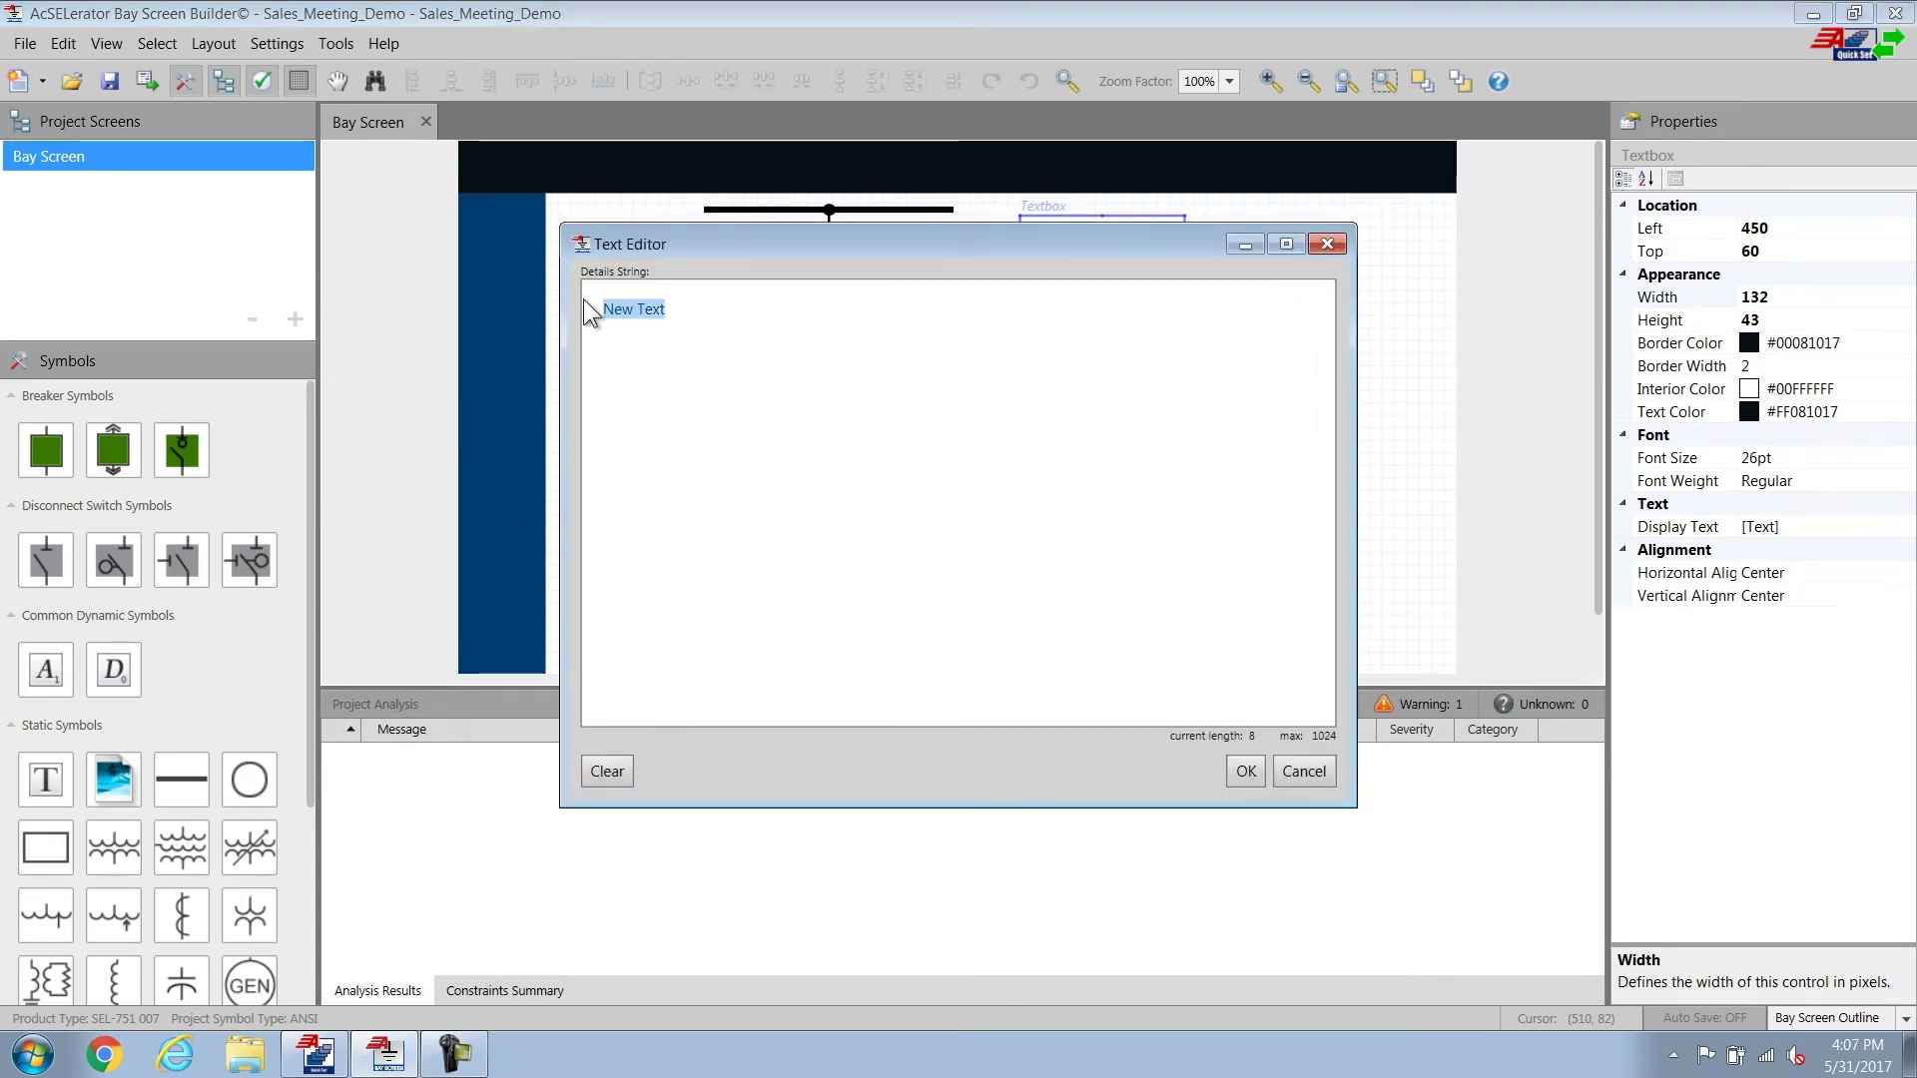
pyautogui.write('NW ')
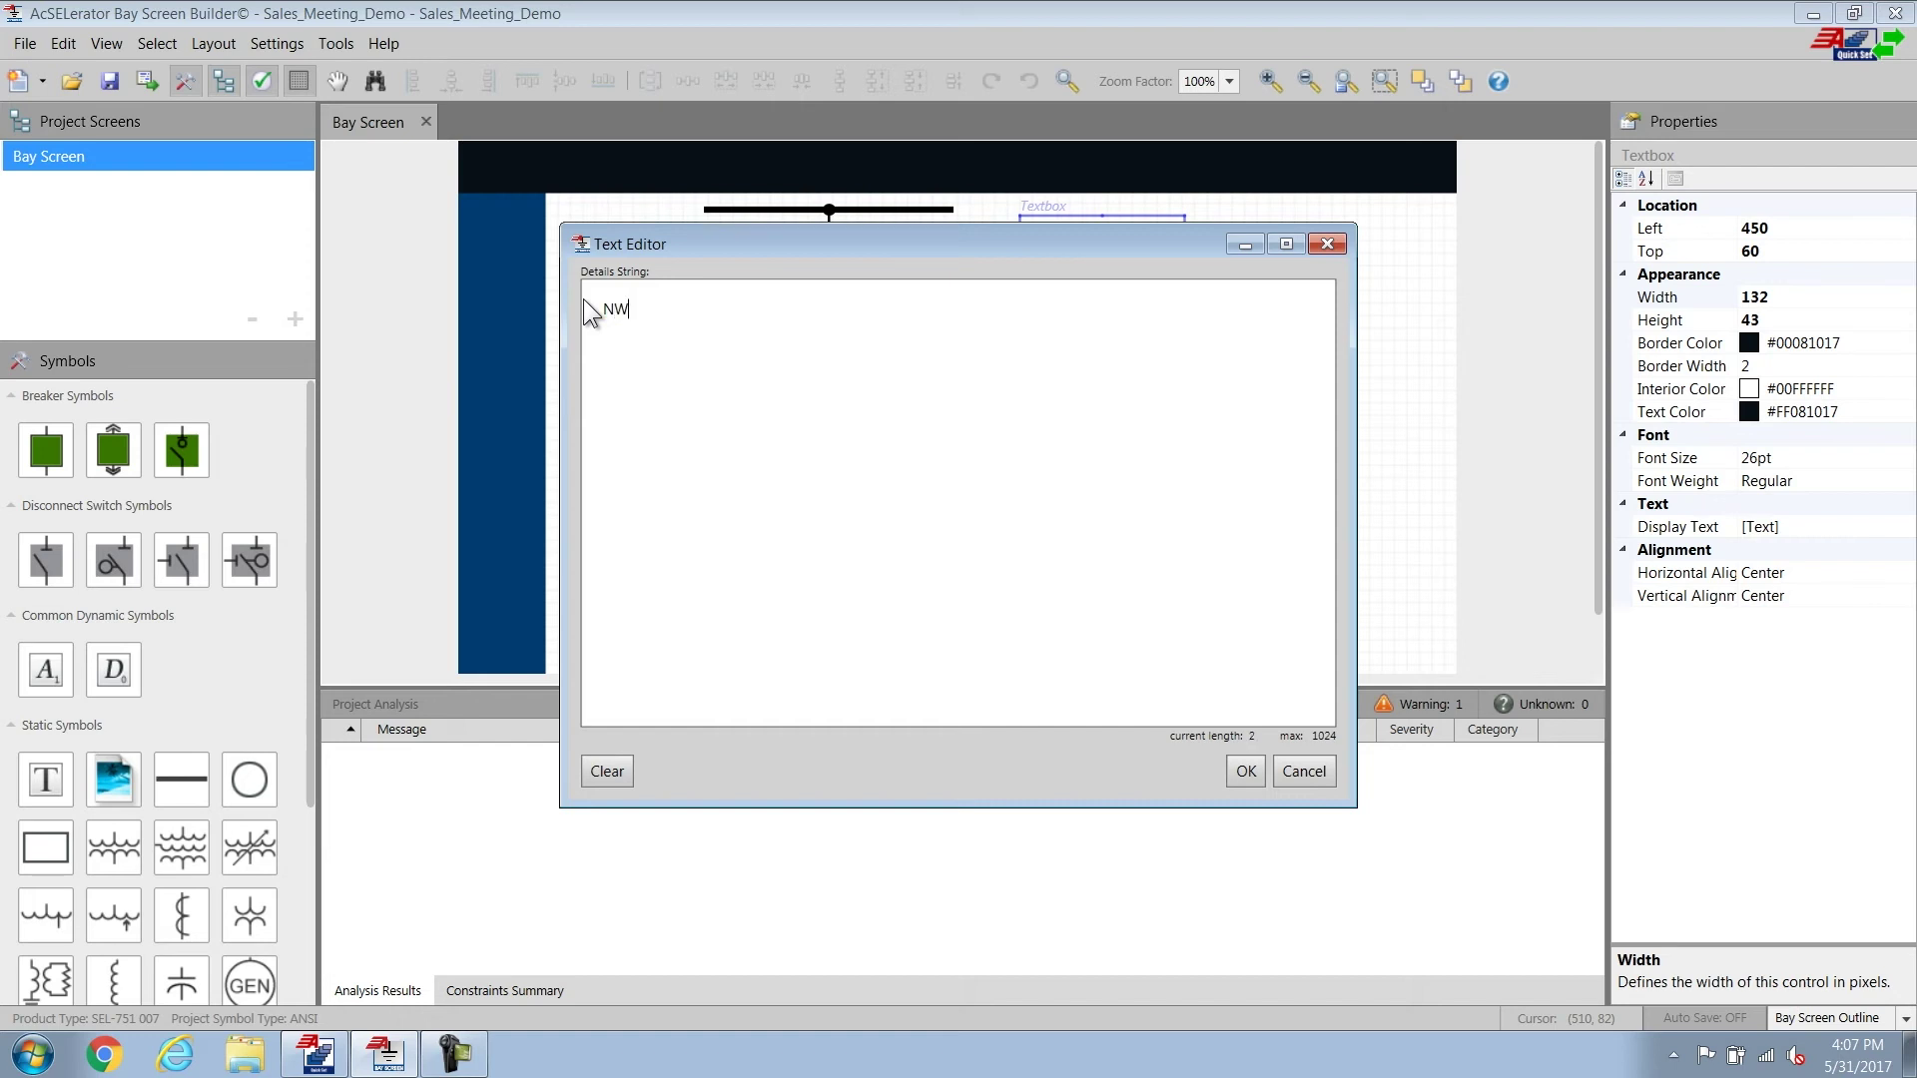
pyautogui.write('Feeder')
pyautogui.click(1245, 770)
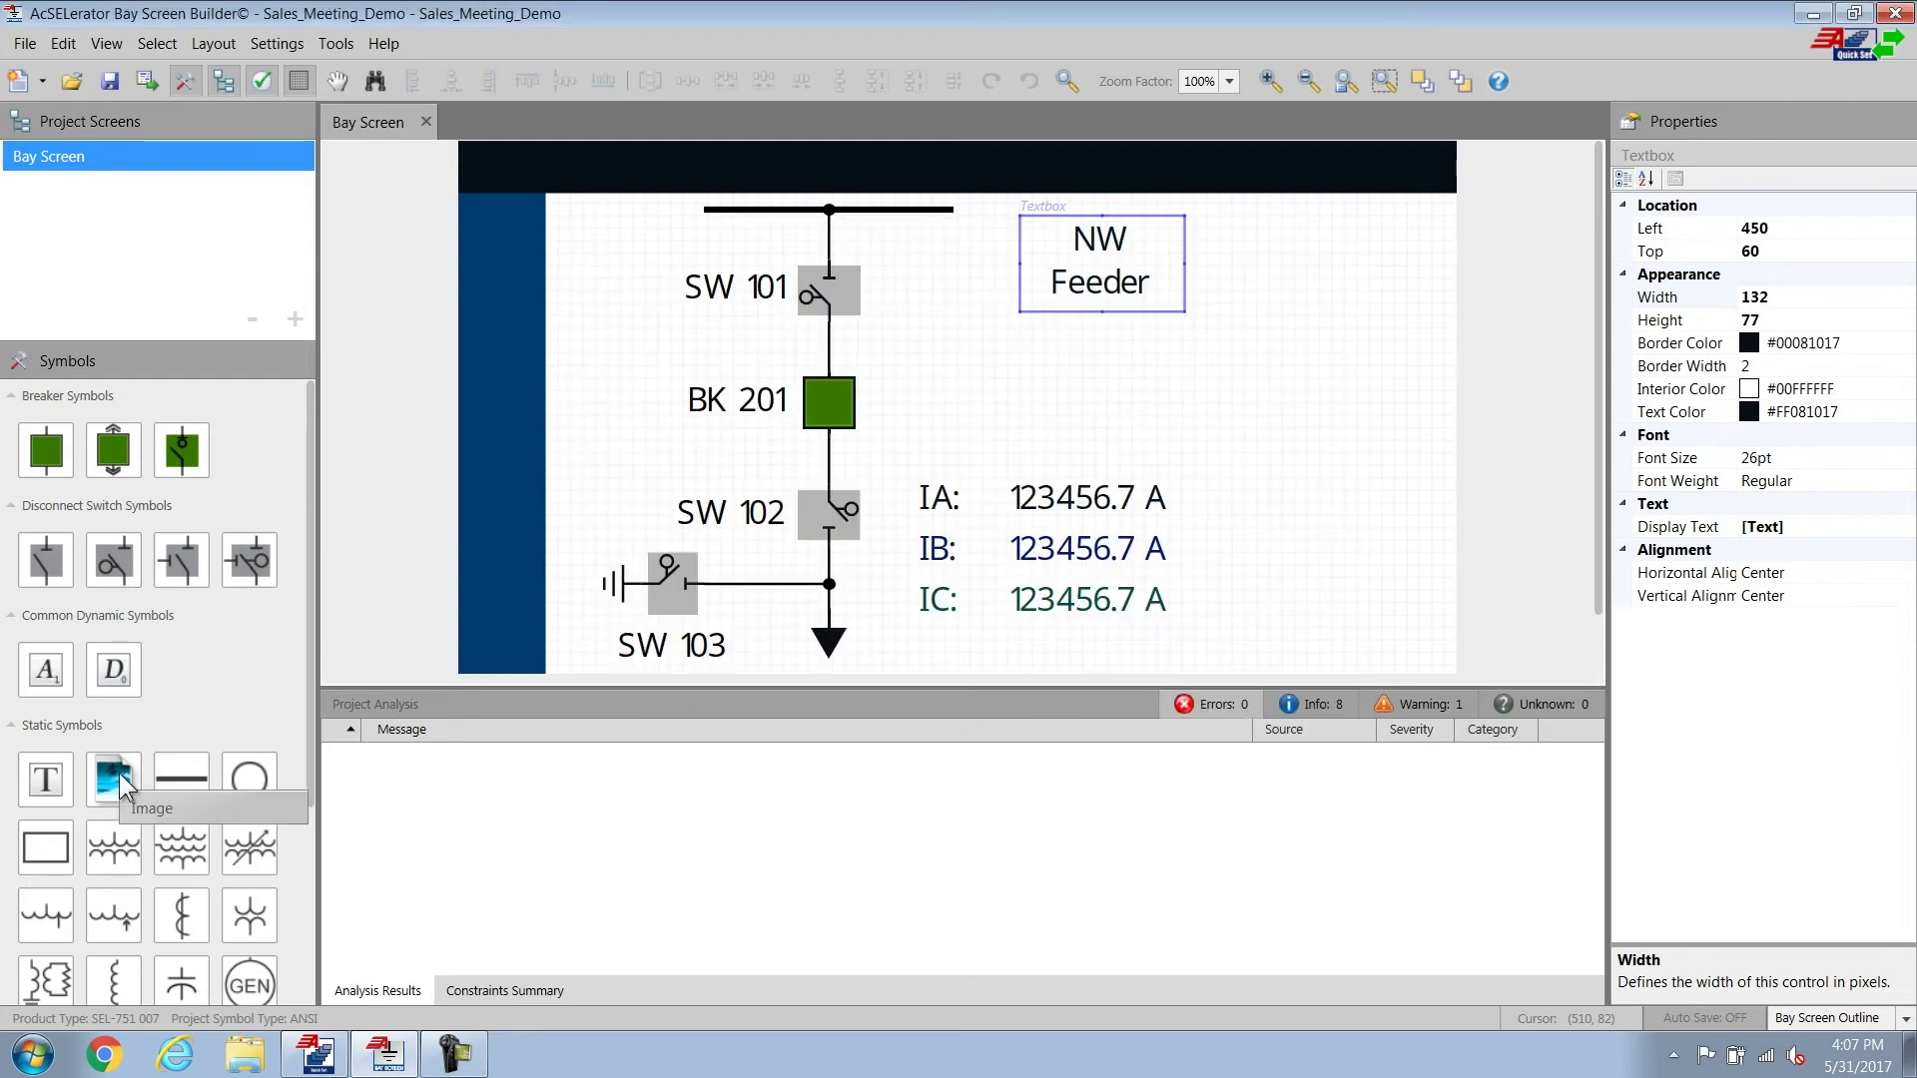
pyautogui.moveTo(119, 786); pyautogui.dragTo(1319, 576)
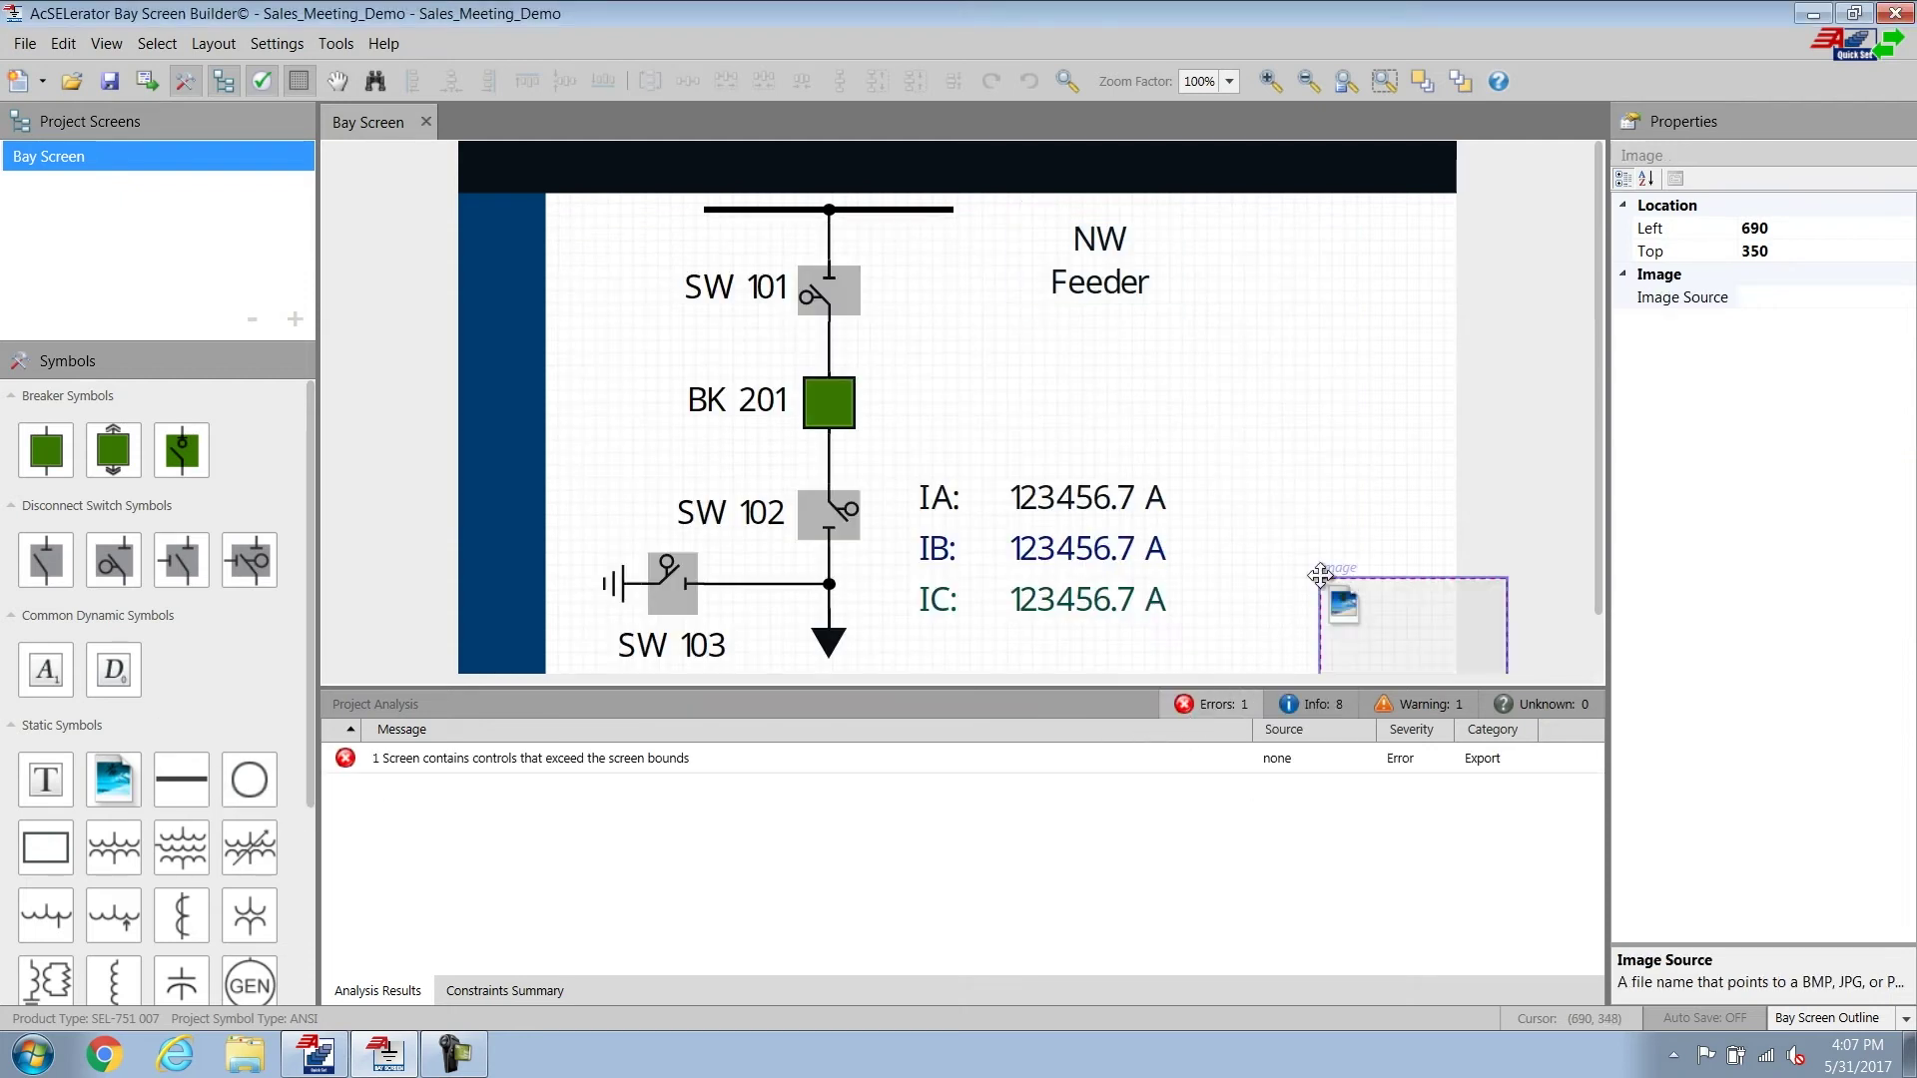
# Load Company Logo.jpg into the image at width 100, fitted to the bottom-right corner.
pyautogui.moveTo(1426, 608); pyautogui.dragTo(1338, 534)
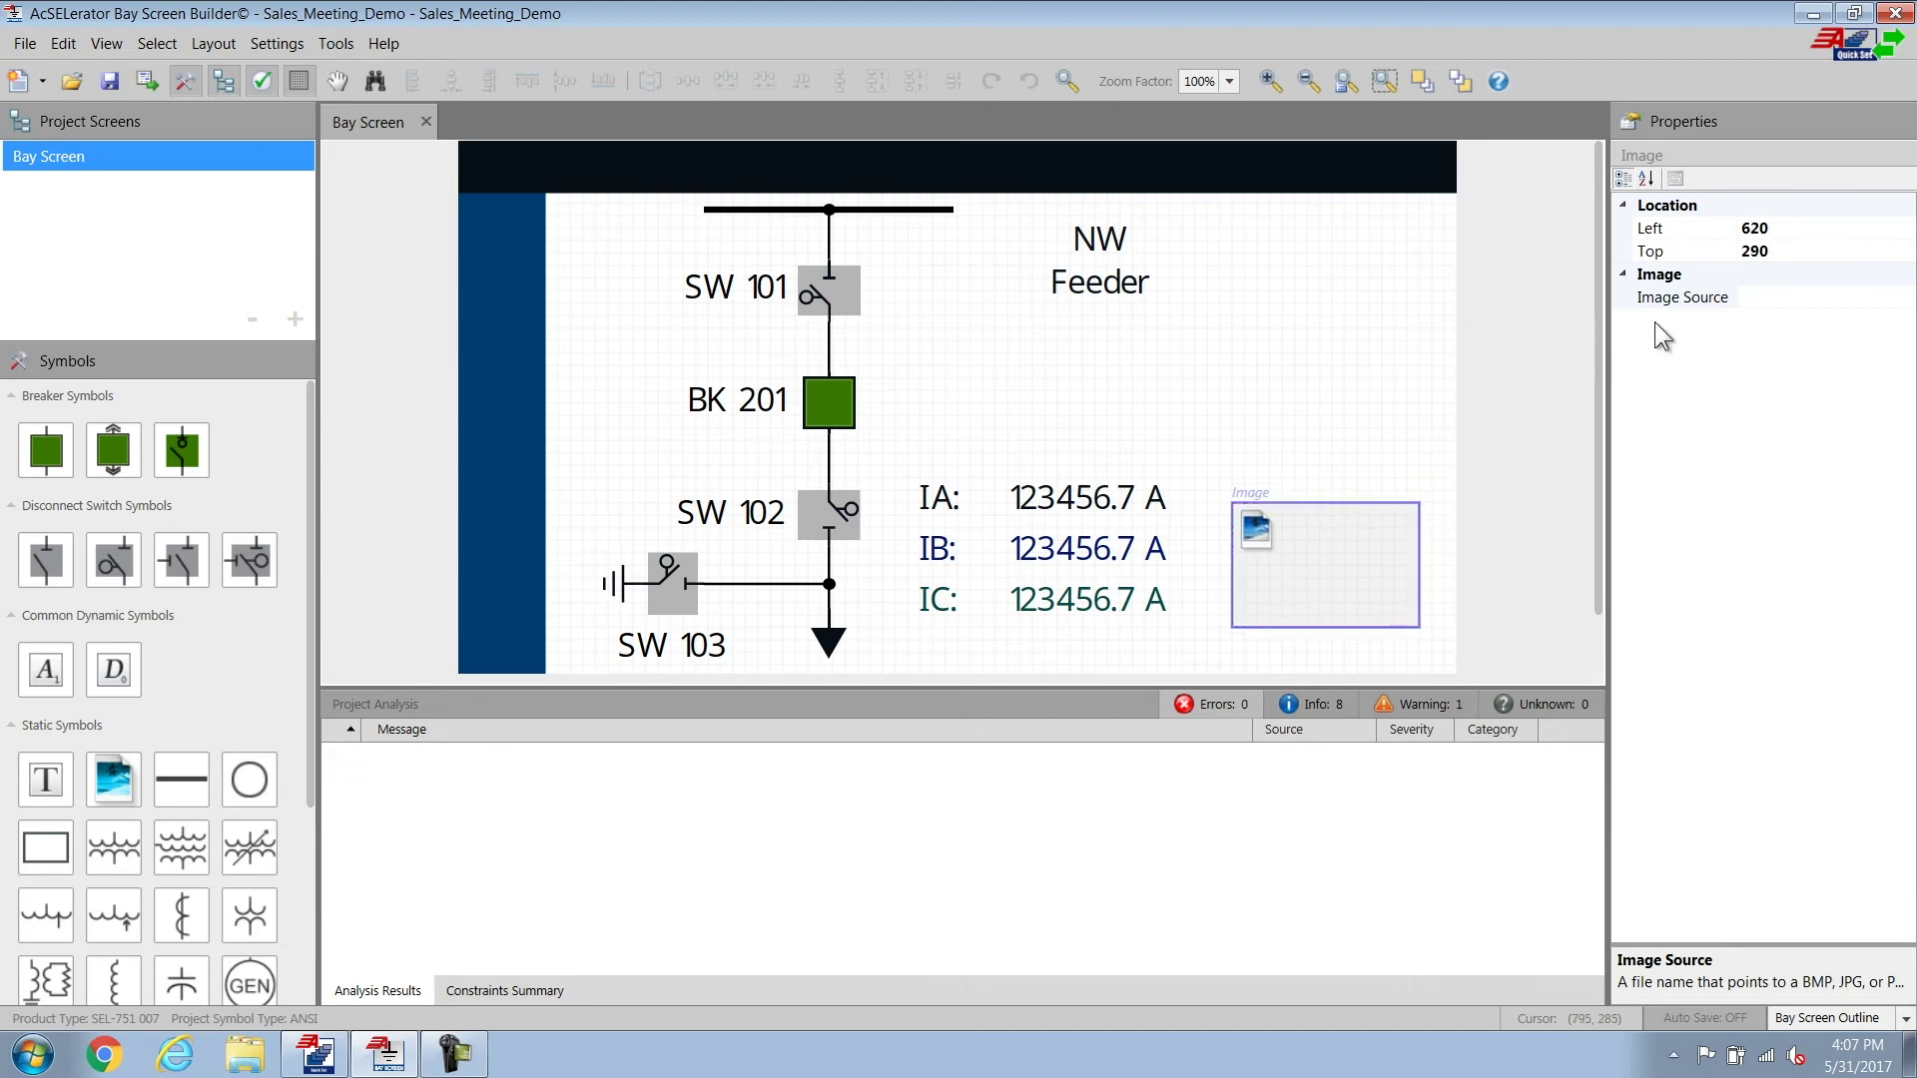
pyautogui.click(1902, 298)
pyautogui.click(1904, 297)
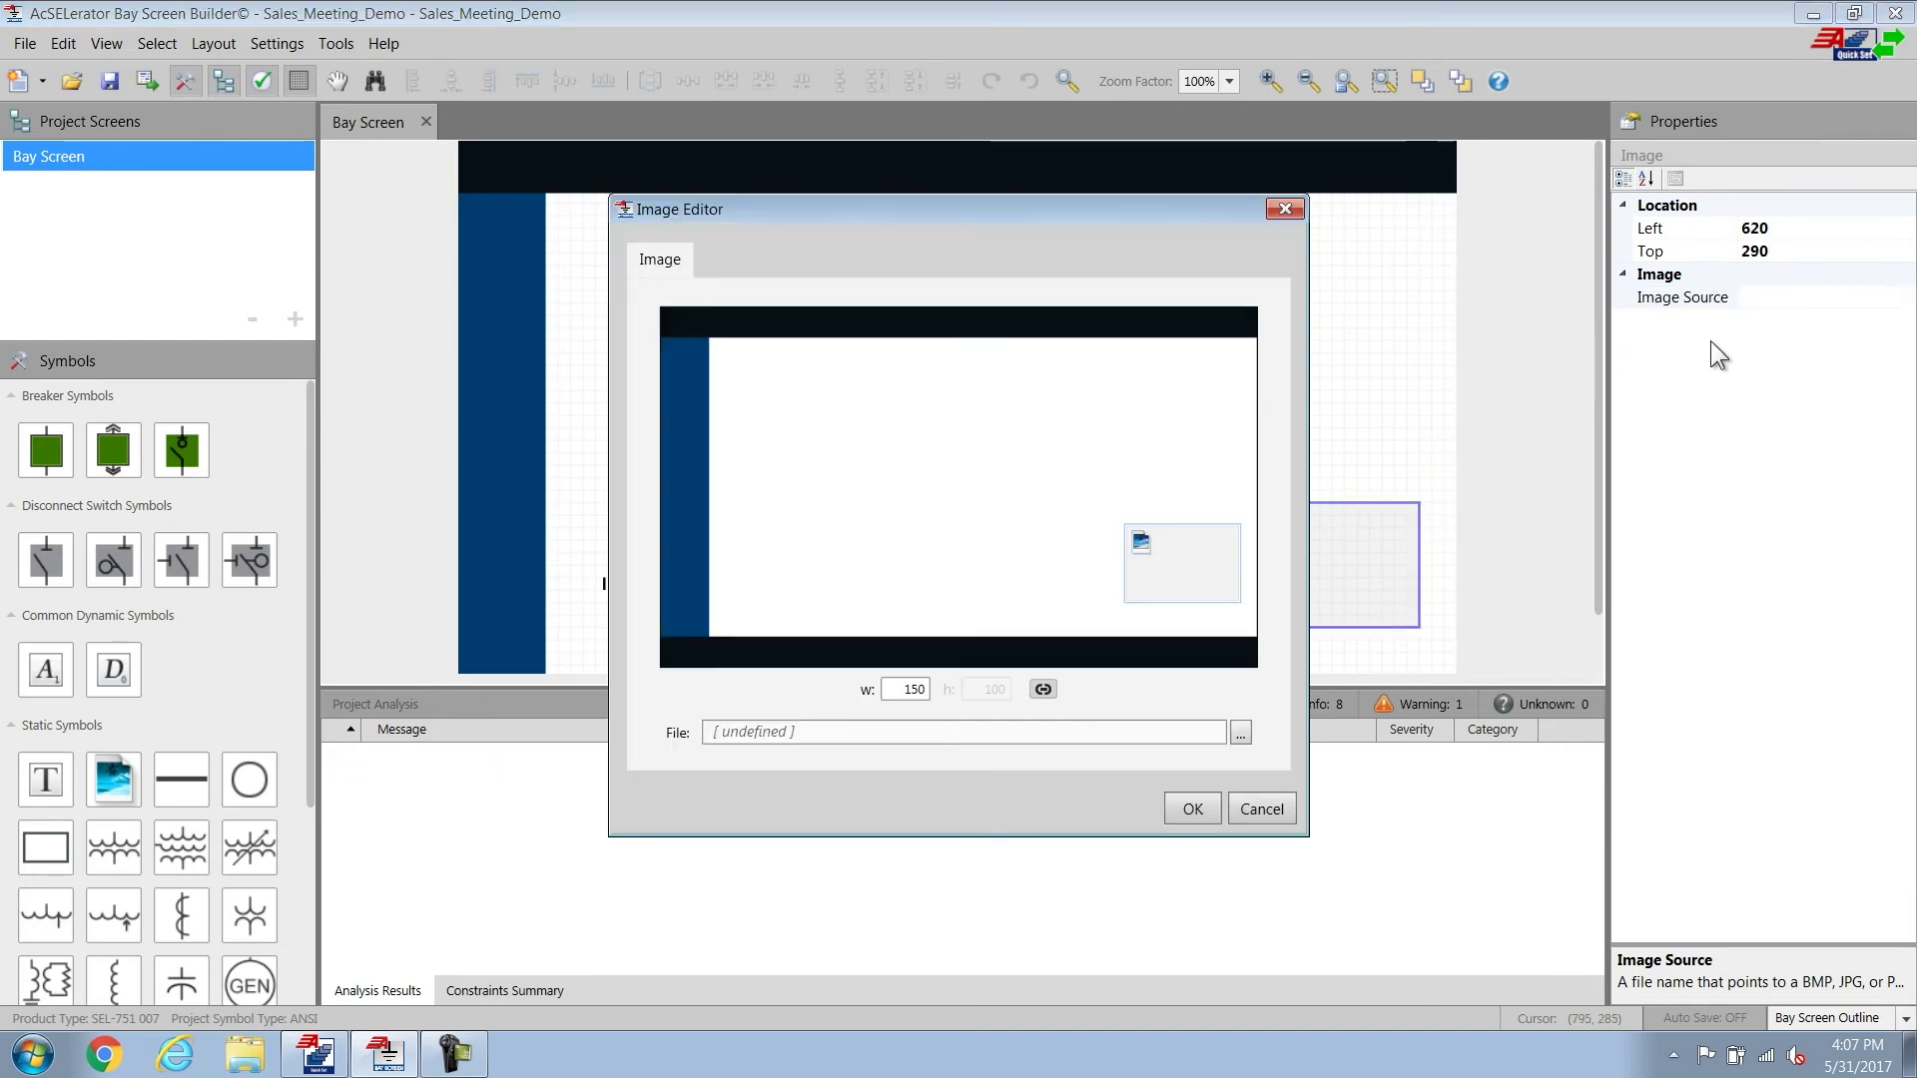
pyautogui.click(1241, 736)
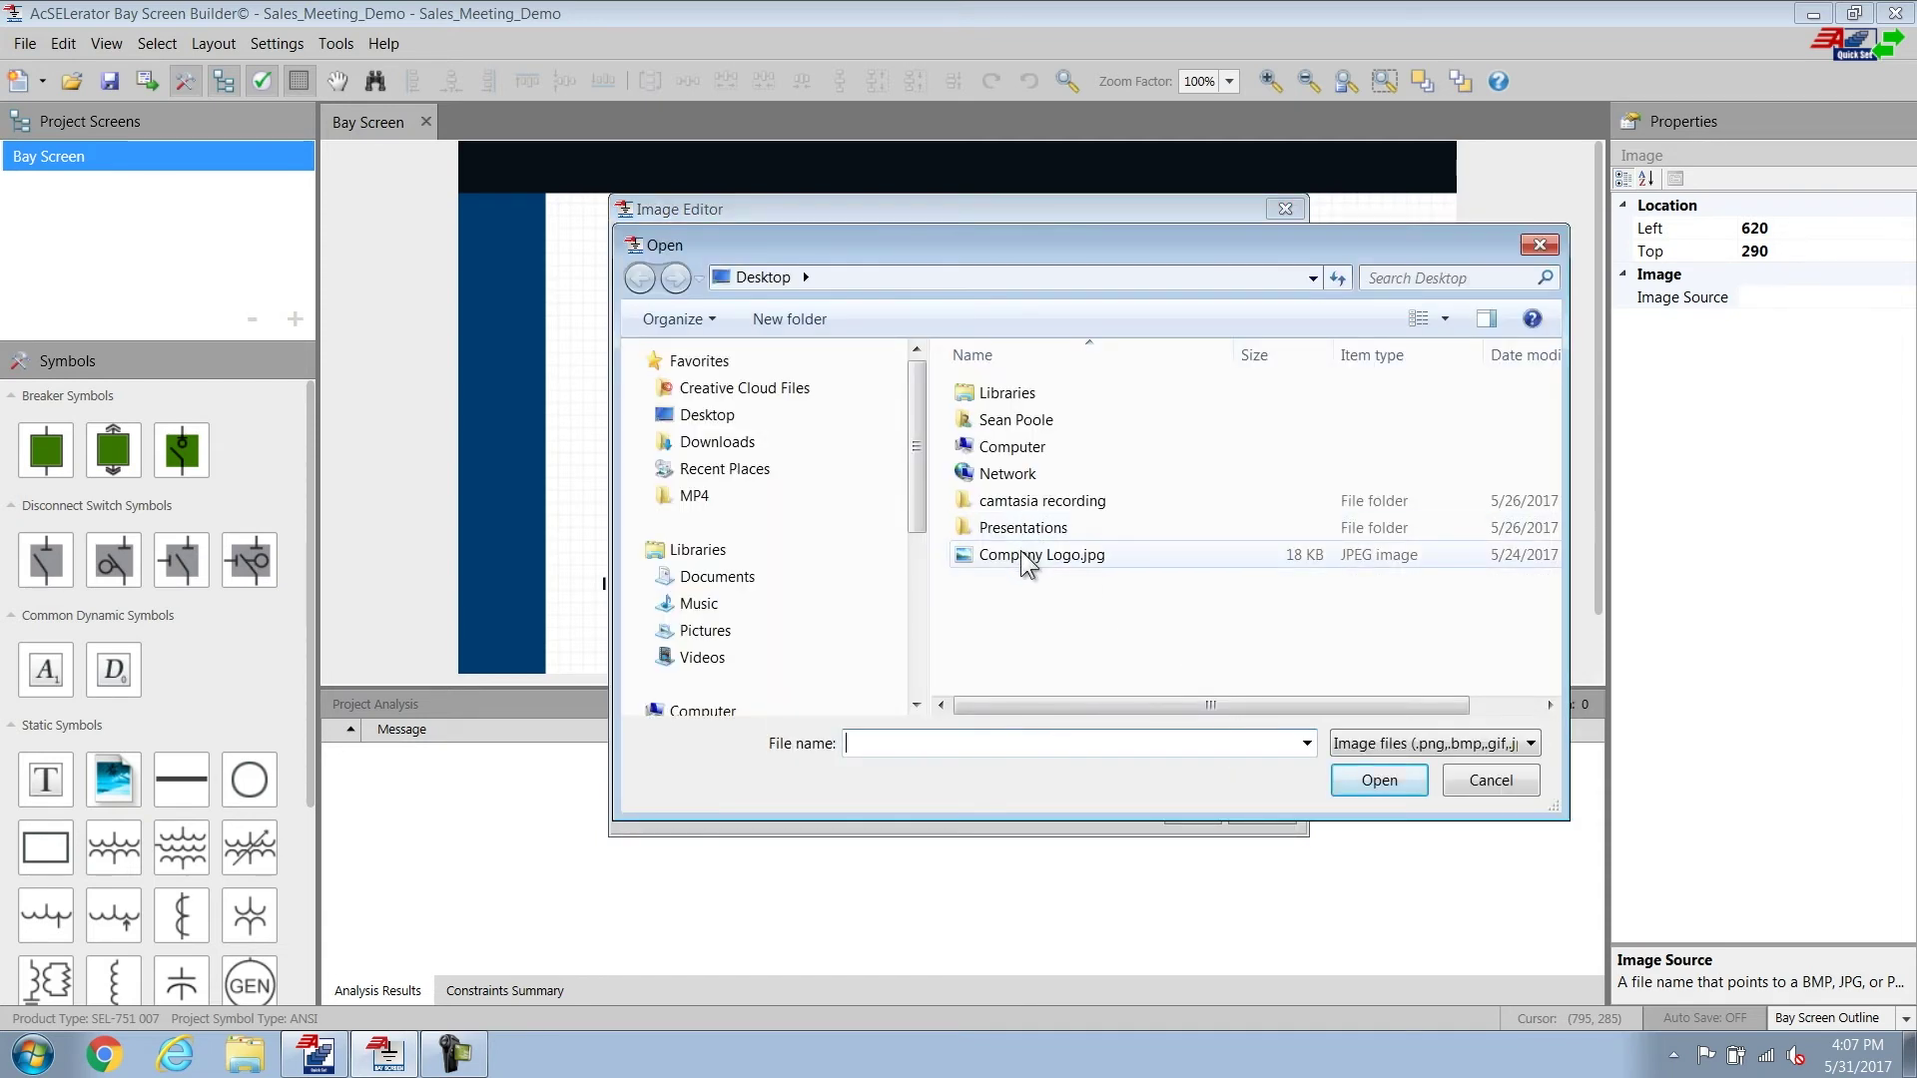
pyautogui.doubleClick(1029, 561)
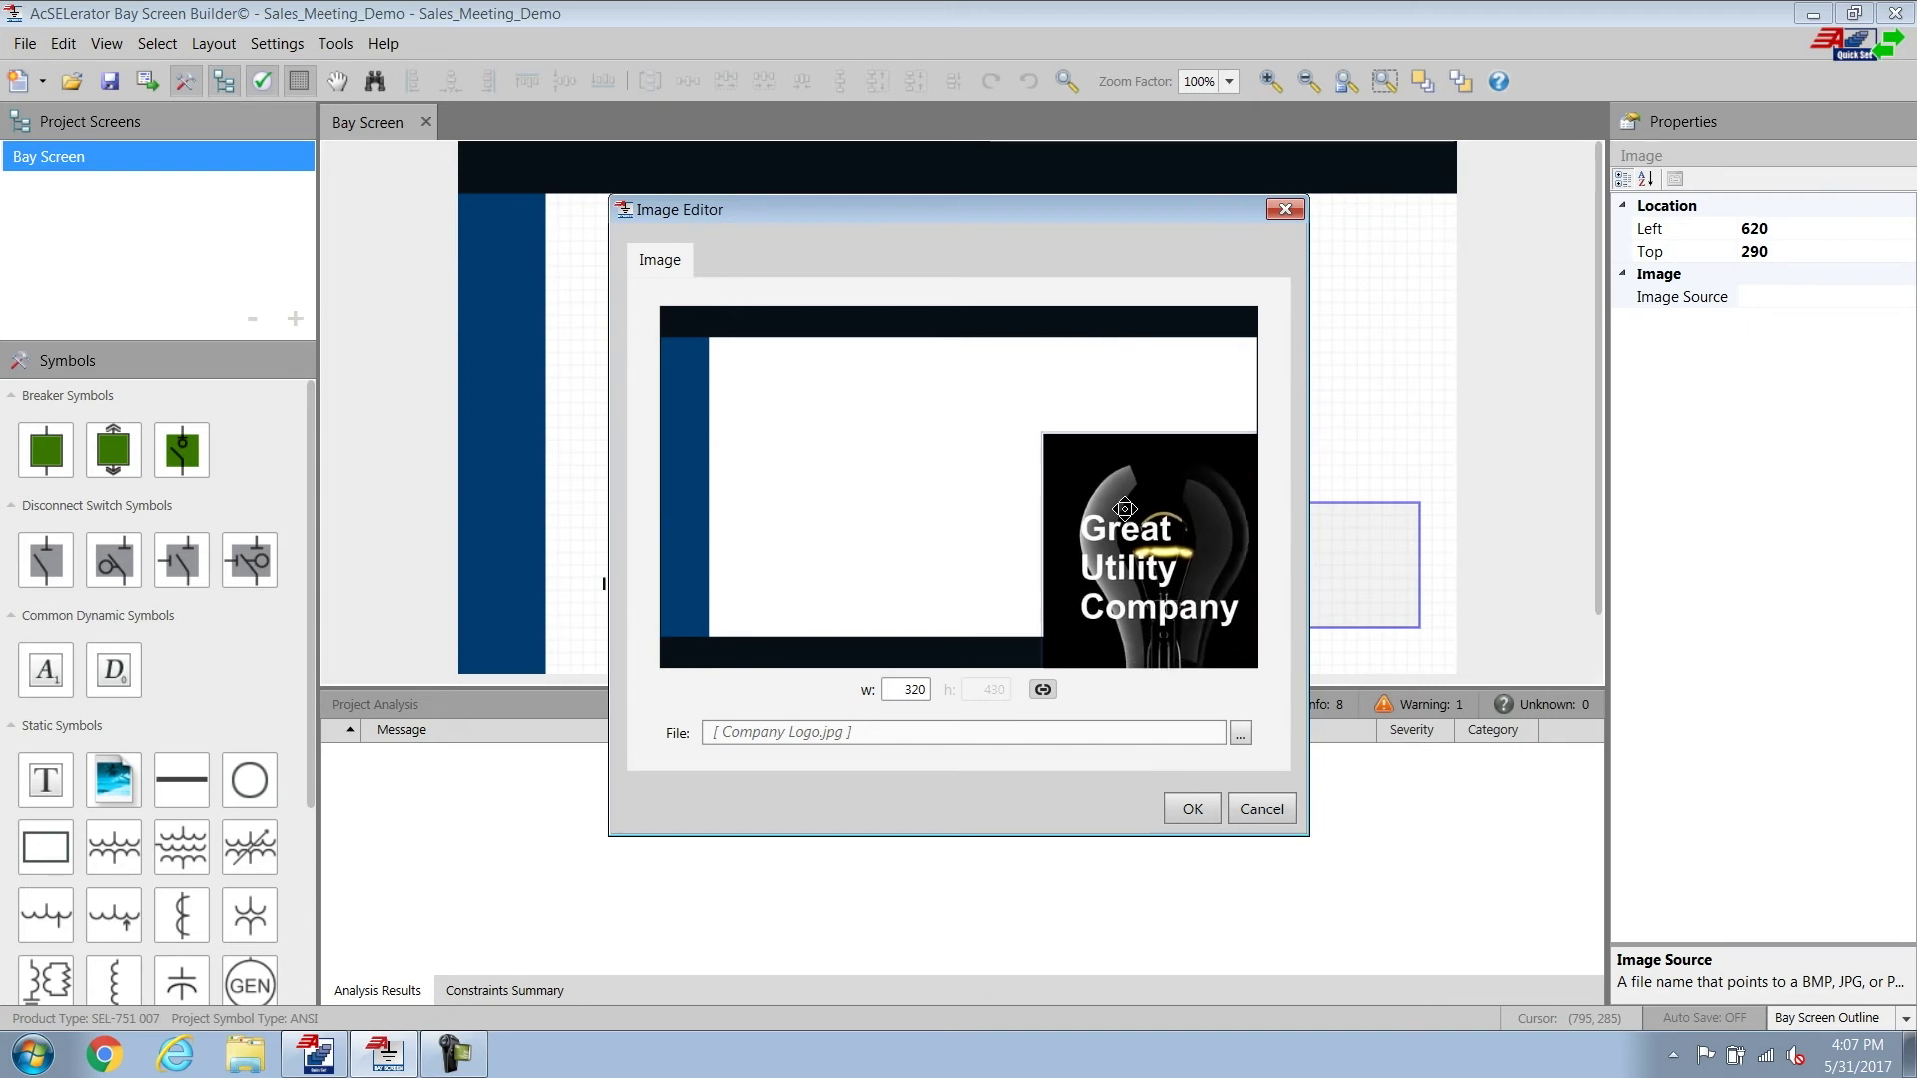
pyautogui.doubleClick(911, 689)
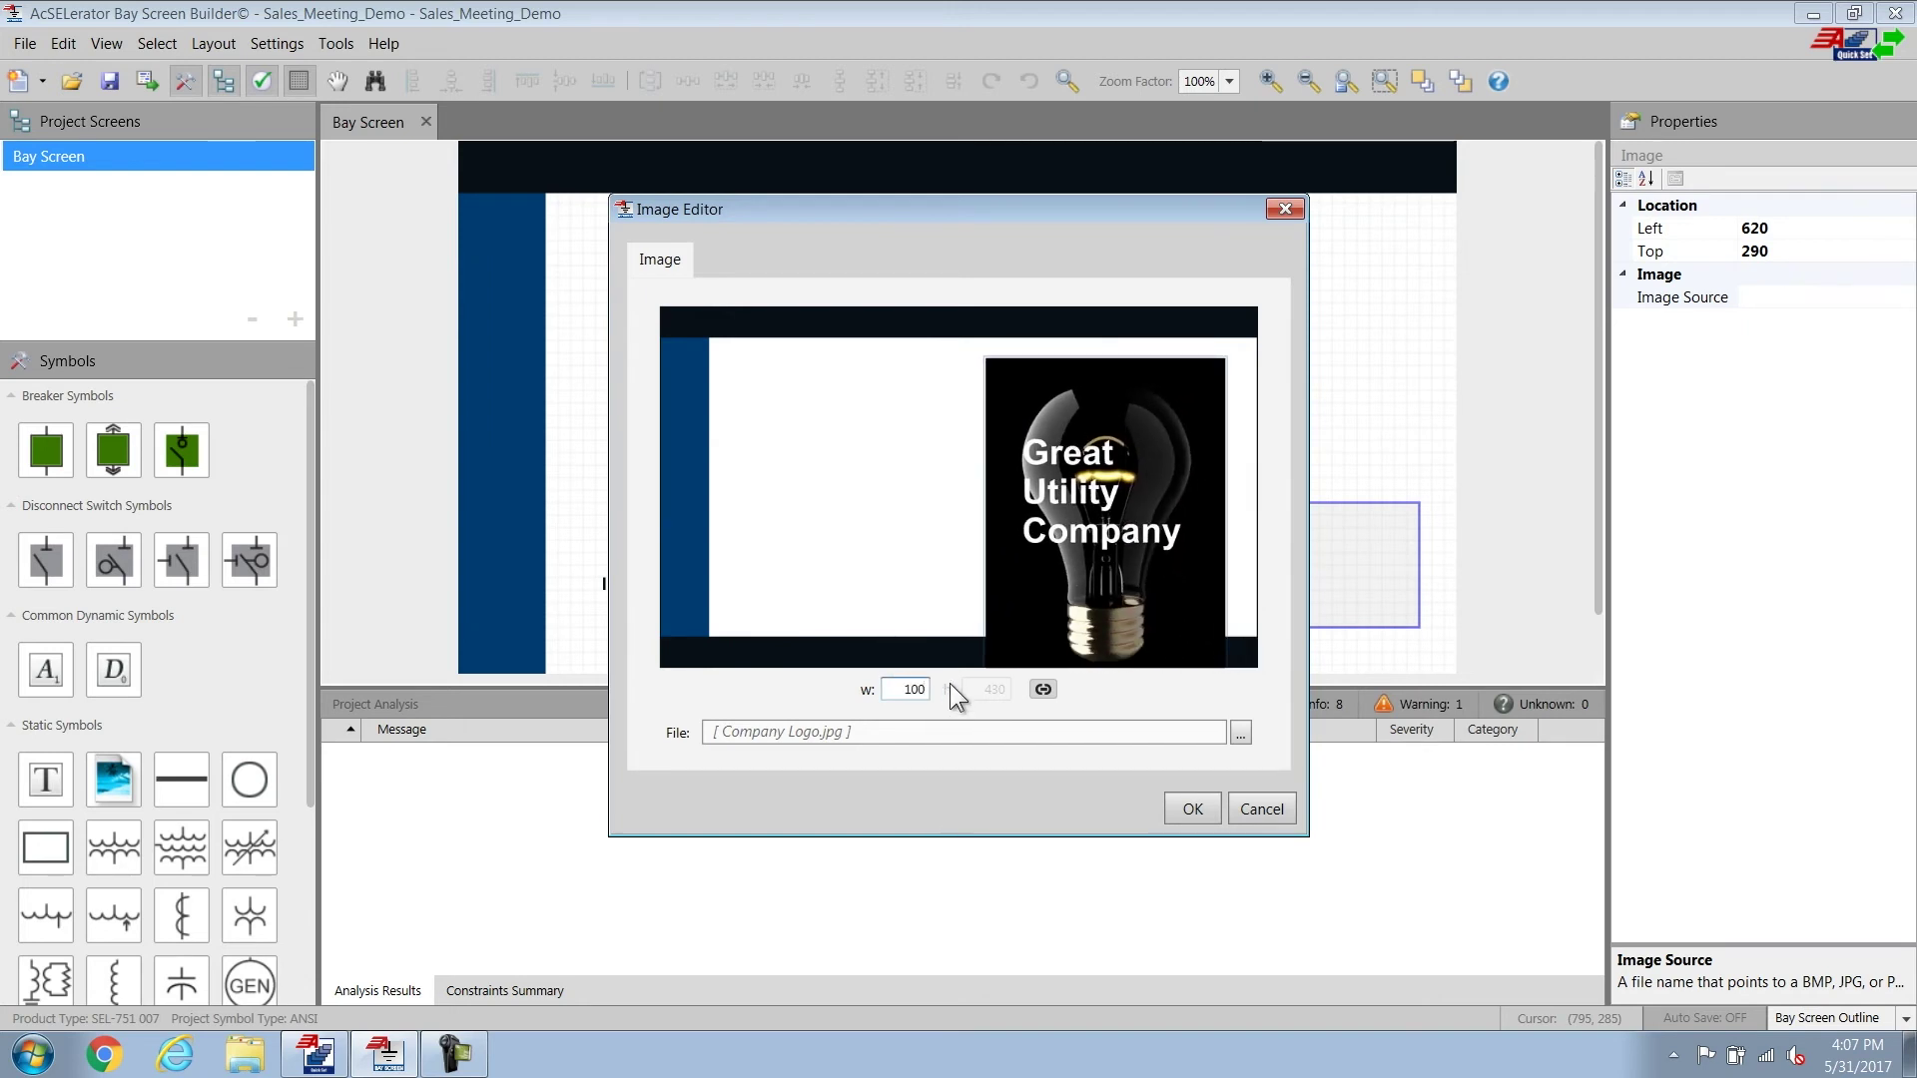
pyautogui.press('Return')
pyautogui.moveTo(1039, 372); pyautogui.dragTo(1235, 550)
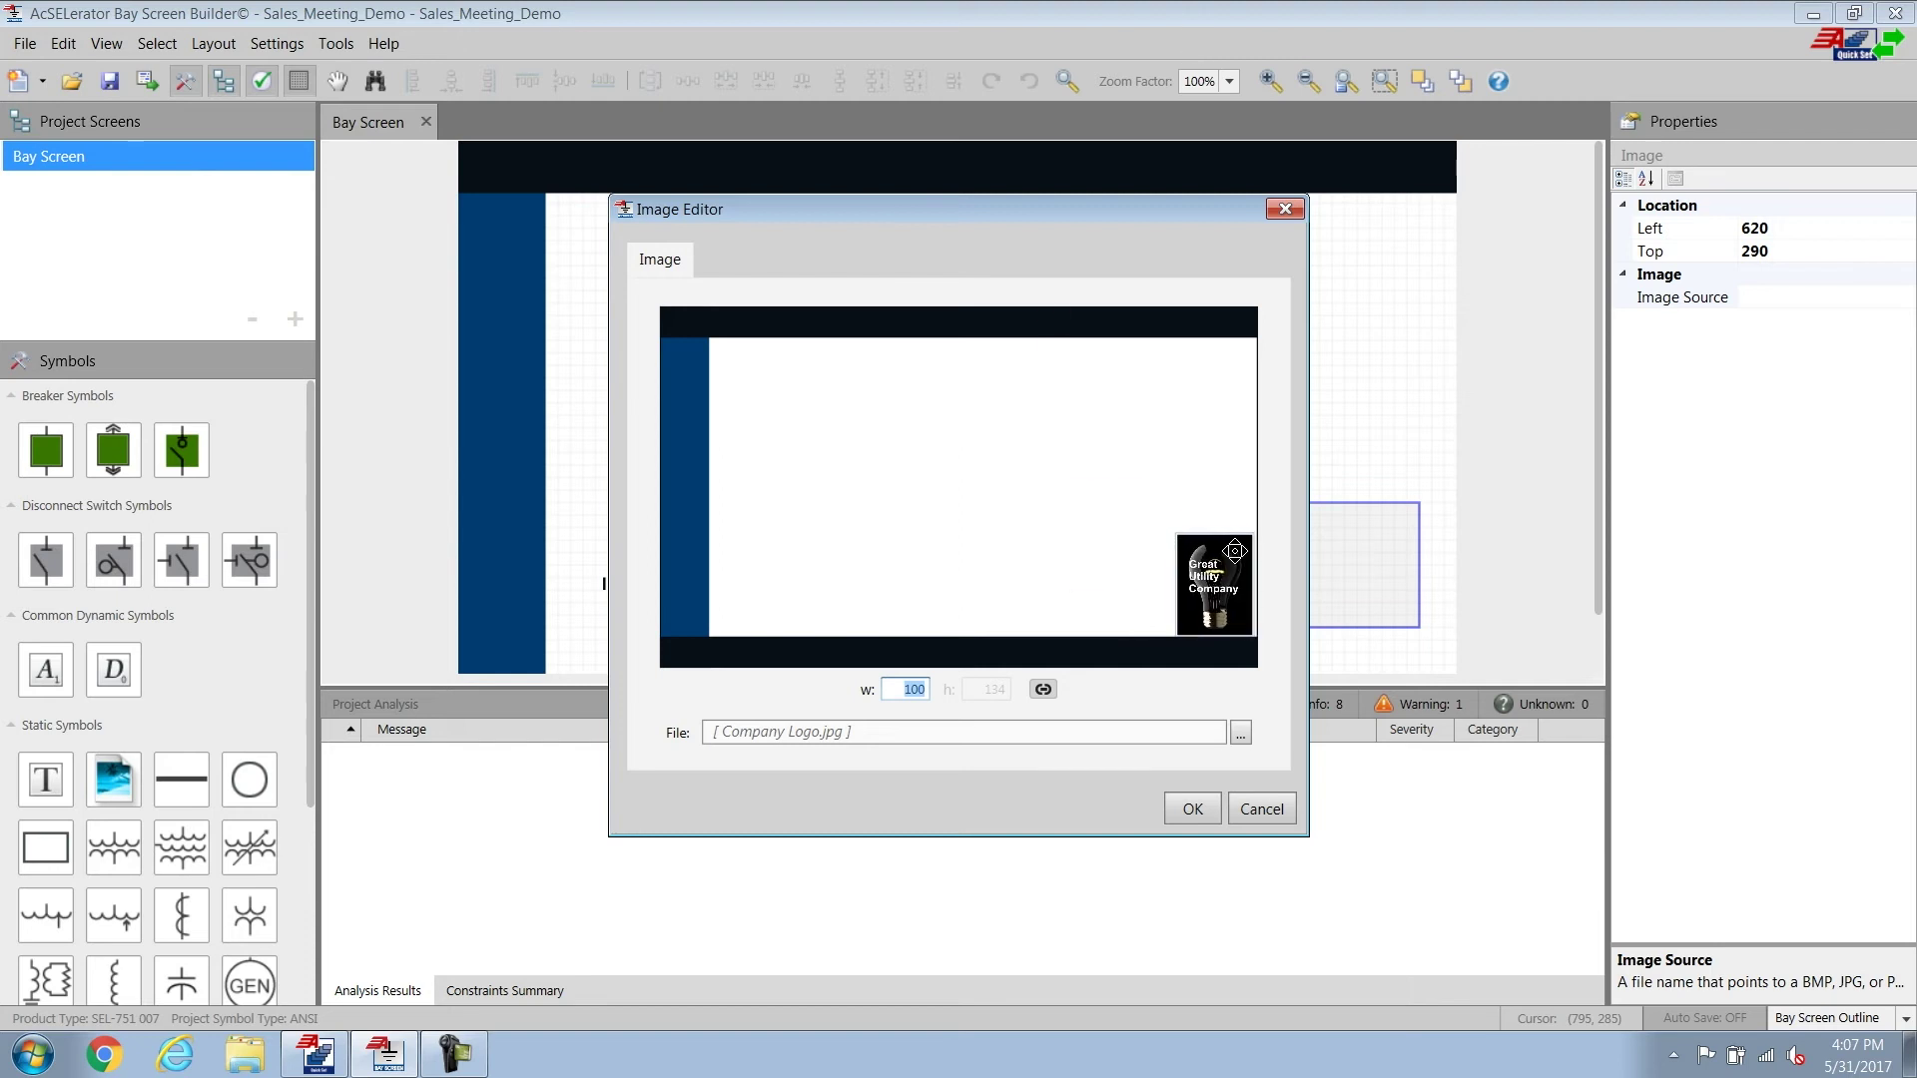
pyautogui.click(1203, 815)
# Position the logo at left 699, top 304.
pyautogui.click(1797, 229)
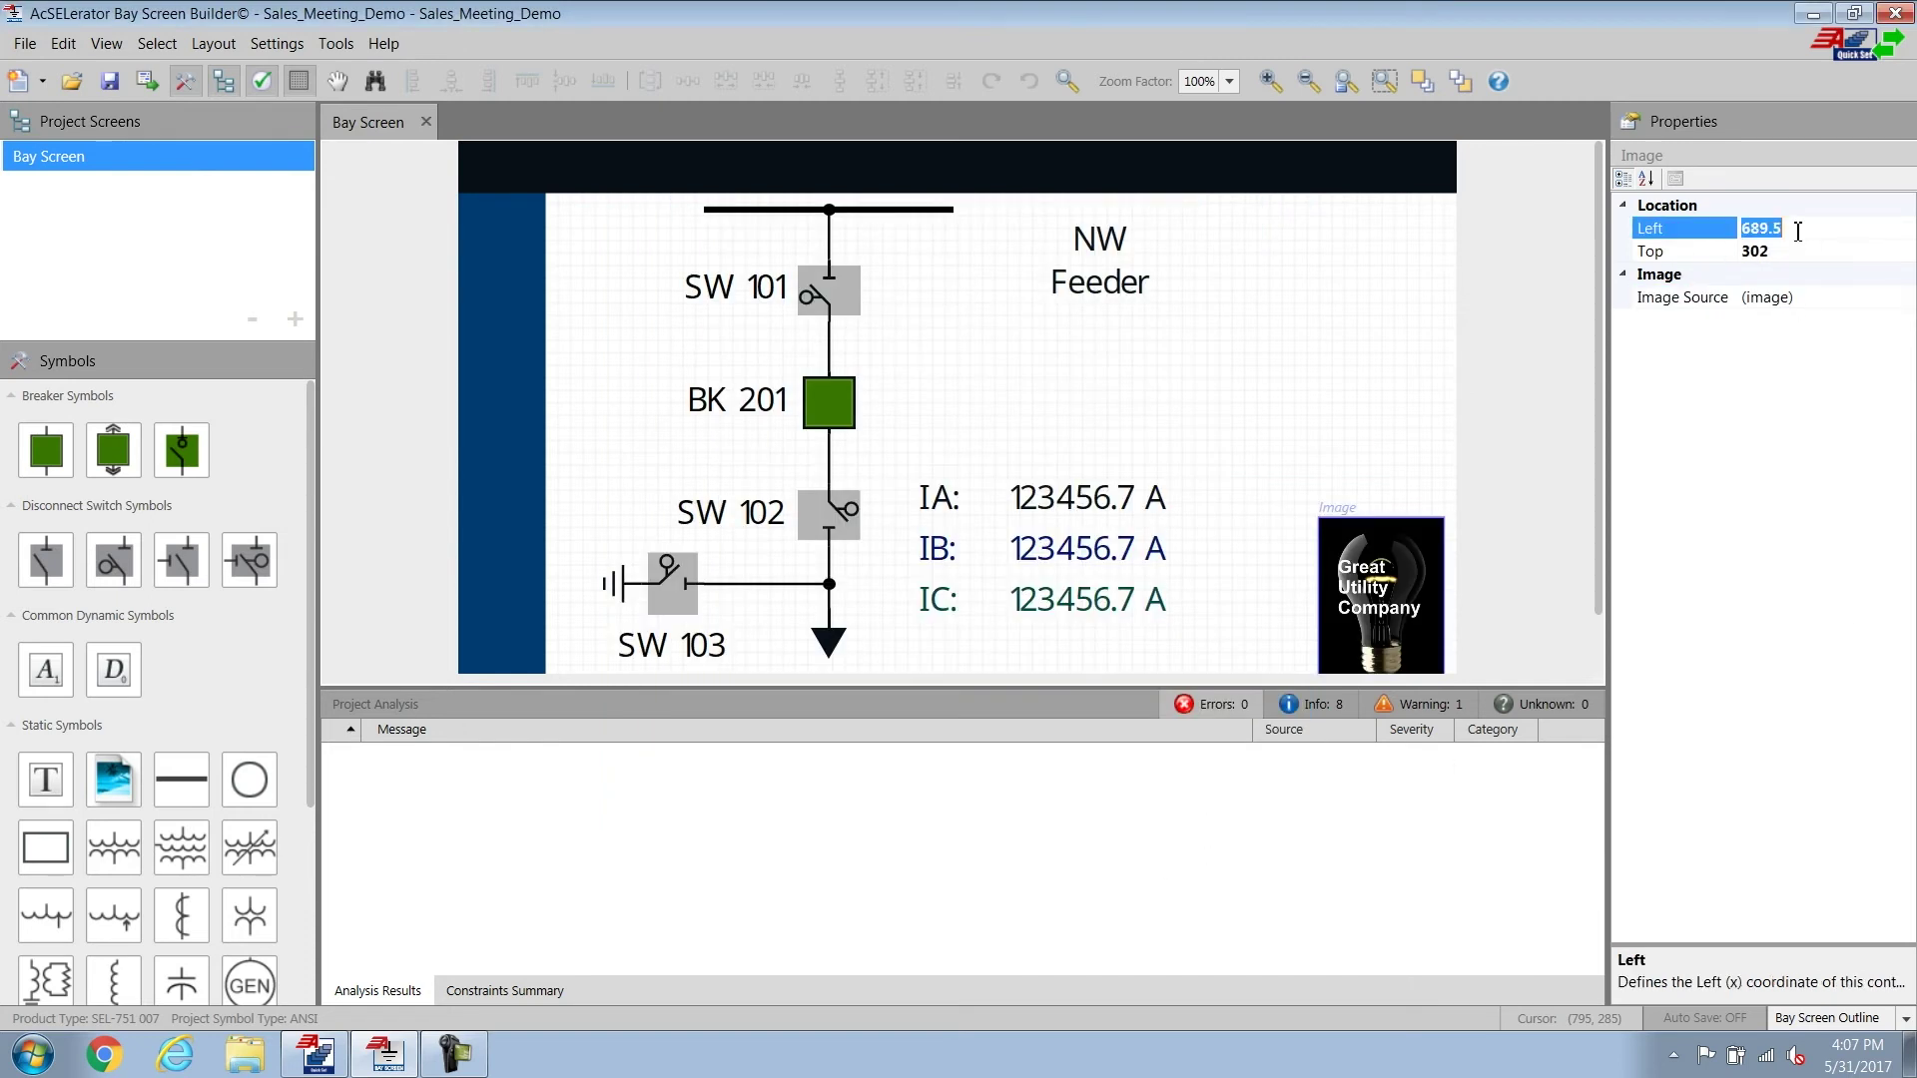
pyautogui.write('699')
pyautogui.press('Return')
pyautogui.click(1825, 248)
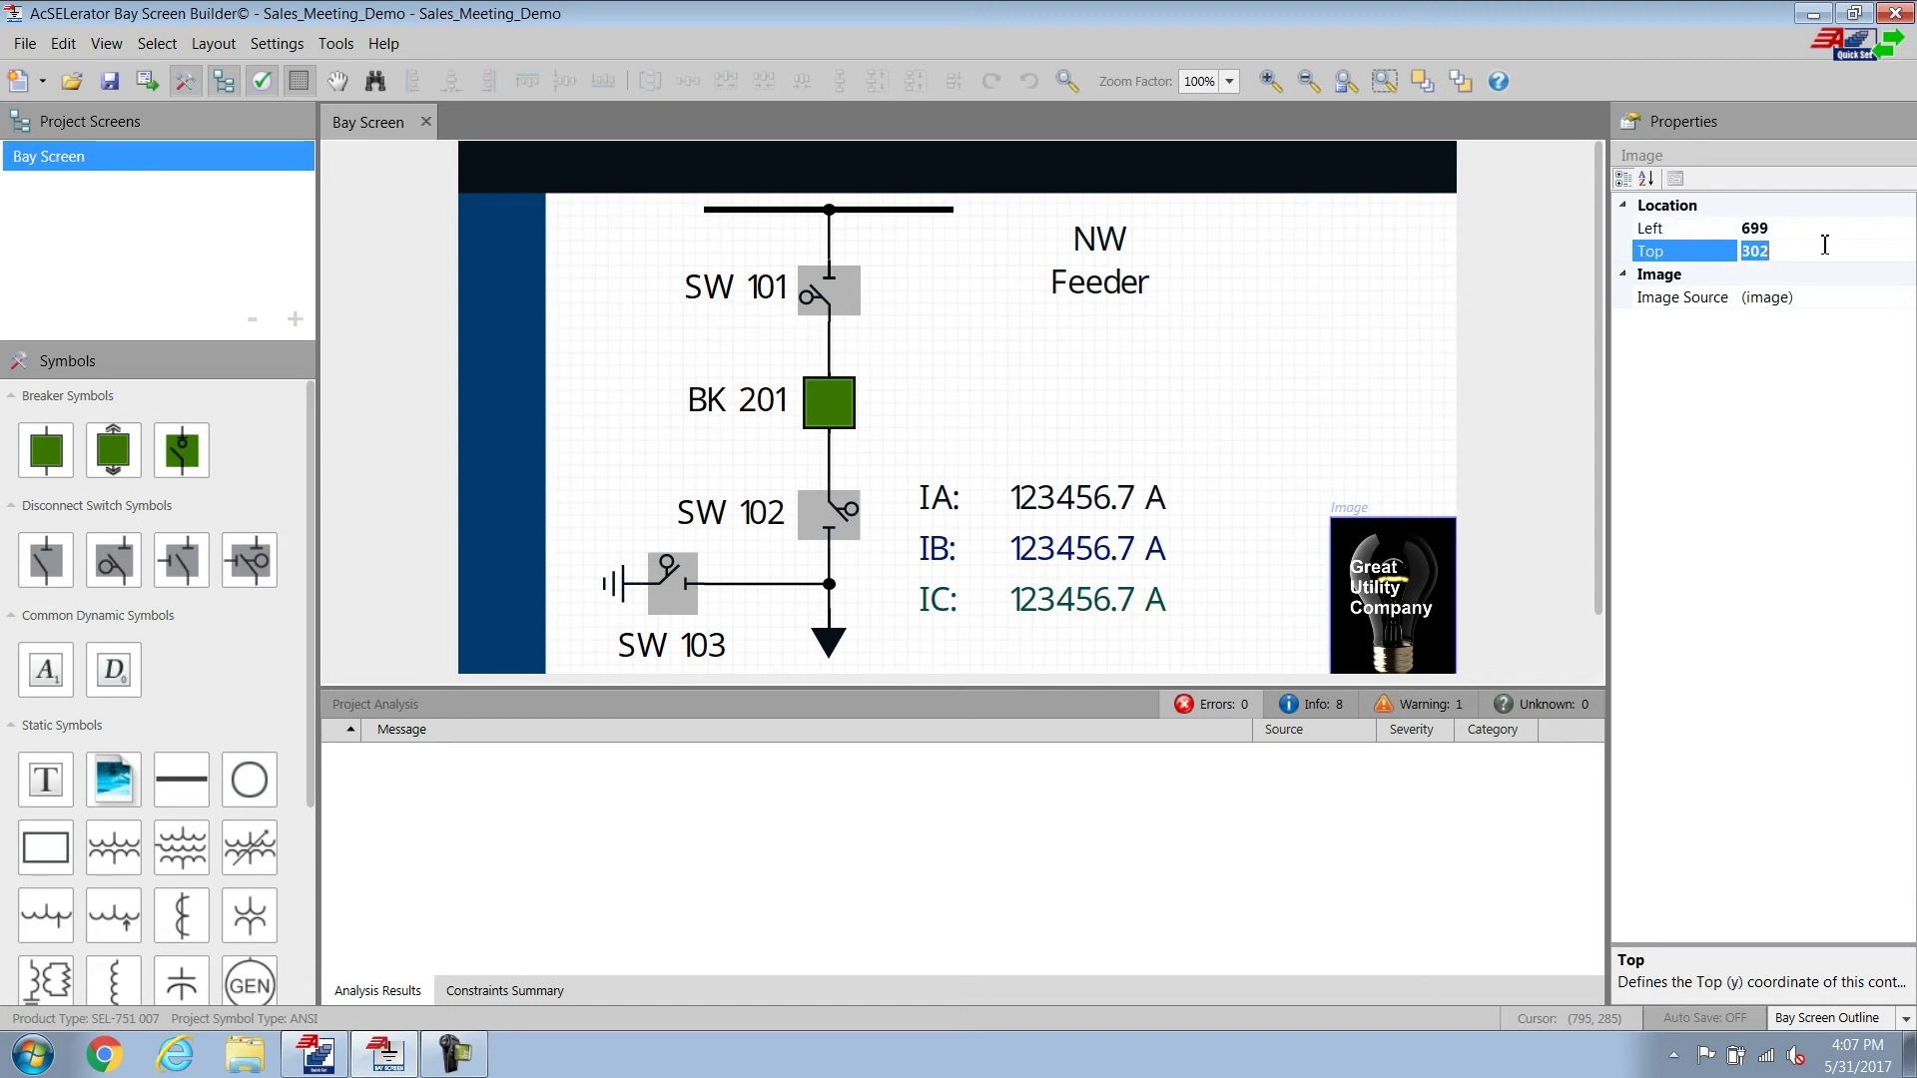
pyautogui.write('304')
pyautogui.press('Return')
pyautogui.click(1300, 395)
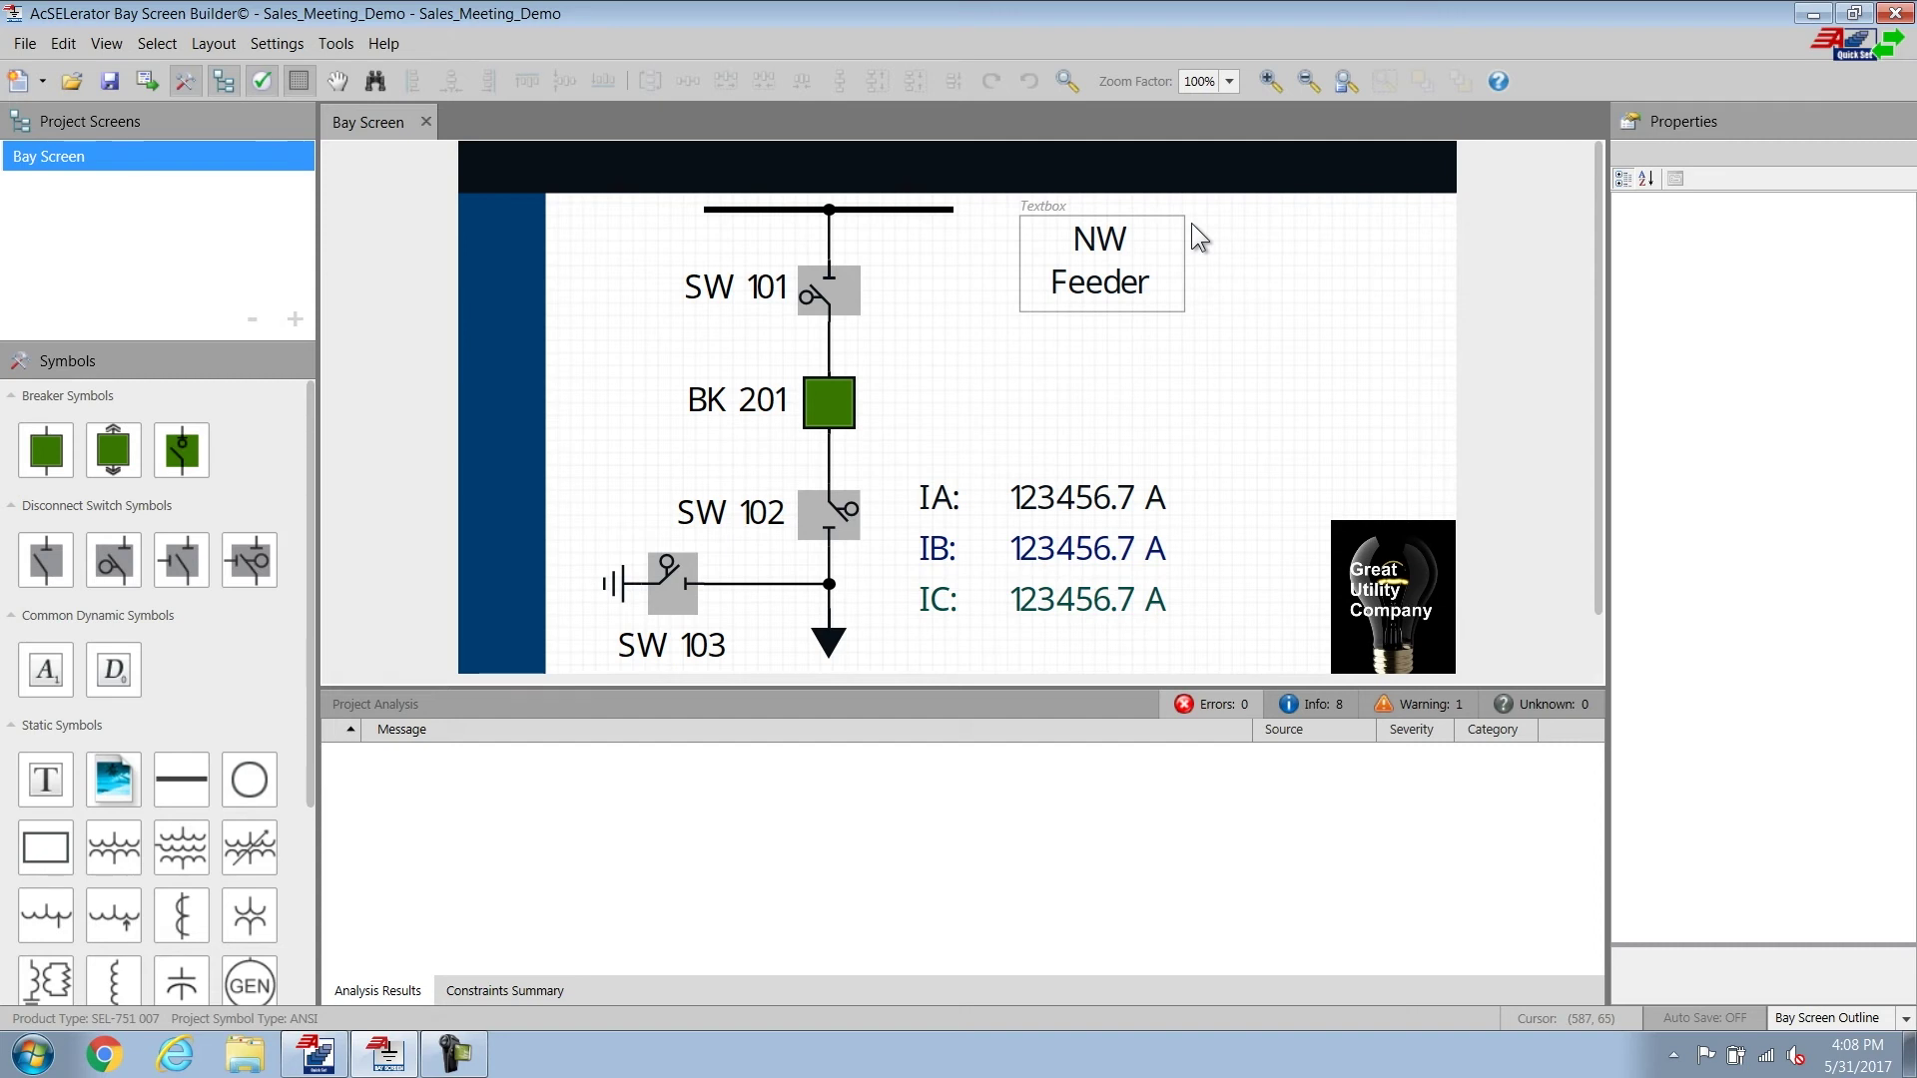
# Save the bay screen back to QuickSet, closing Bay Screen Builder.
pyautogui.click(148, 78)
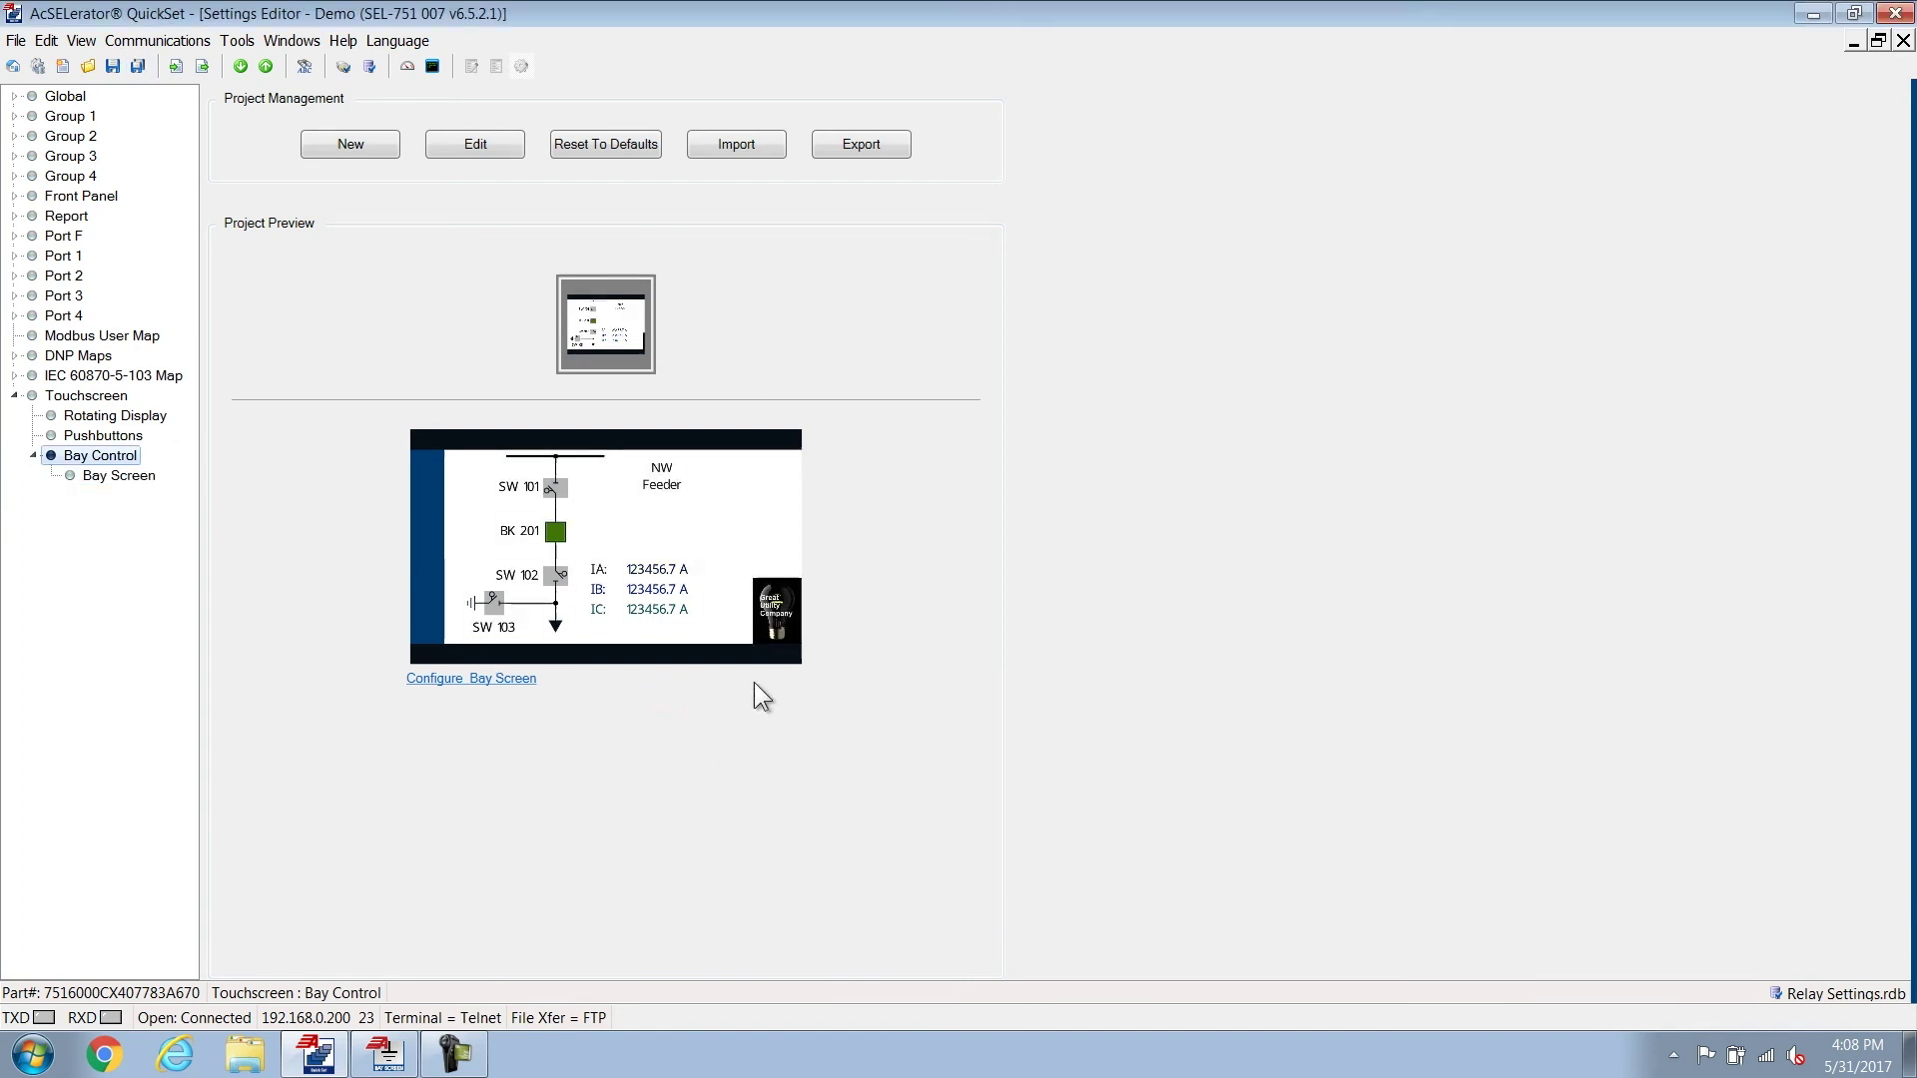
pyautogui.click(534, 680)
# Set the IA analog label's Analog Quantity to IA_MAG on the Bay Screen page.
pyautogui.click(116, 475)
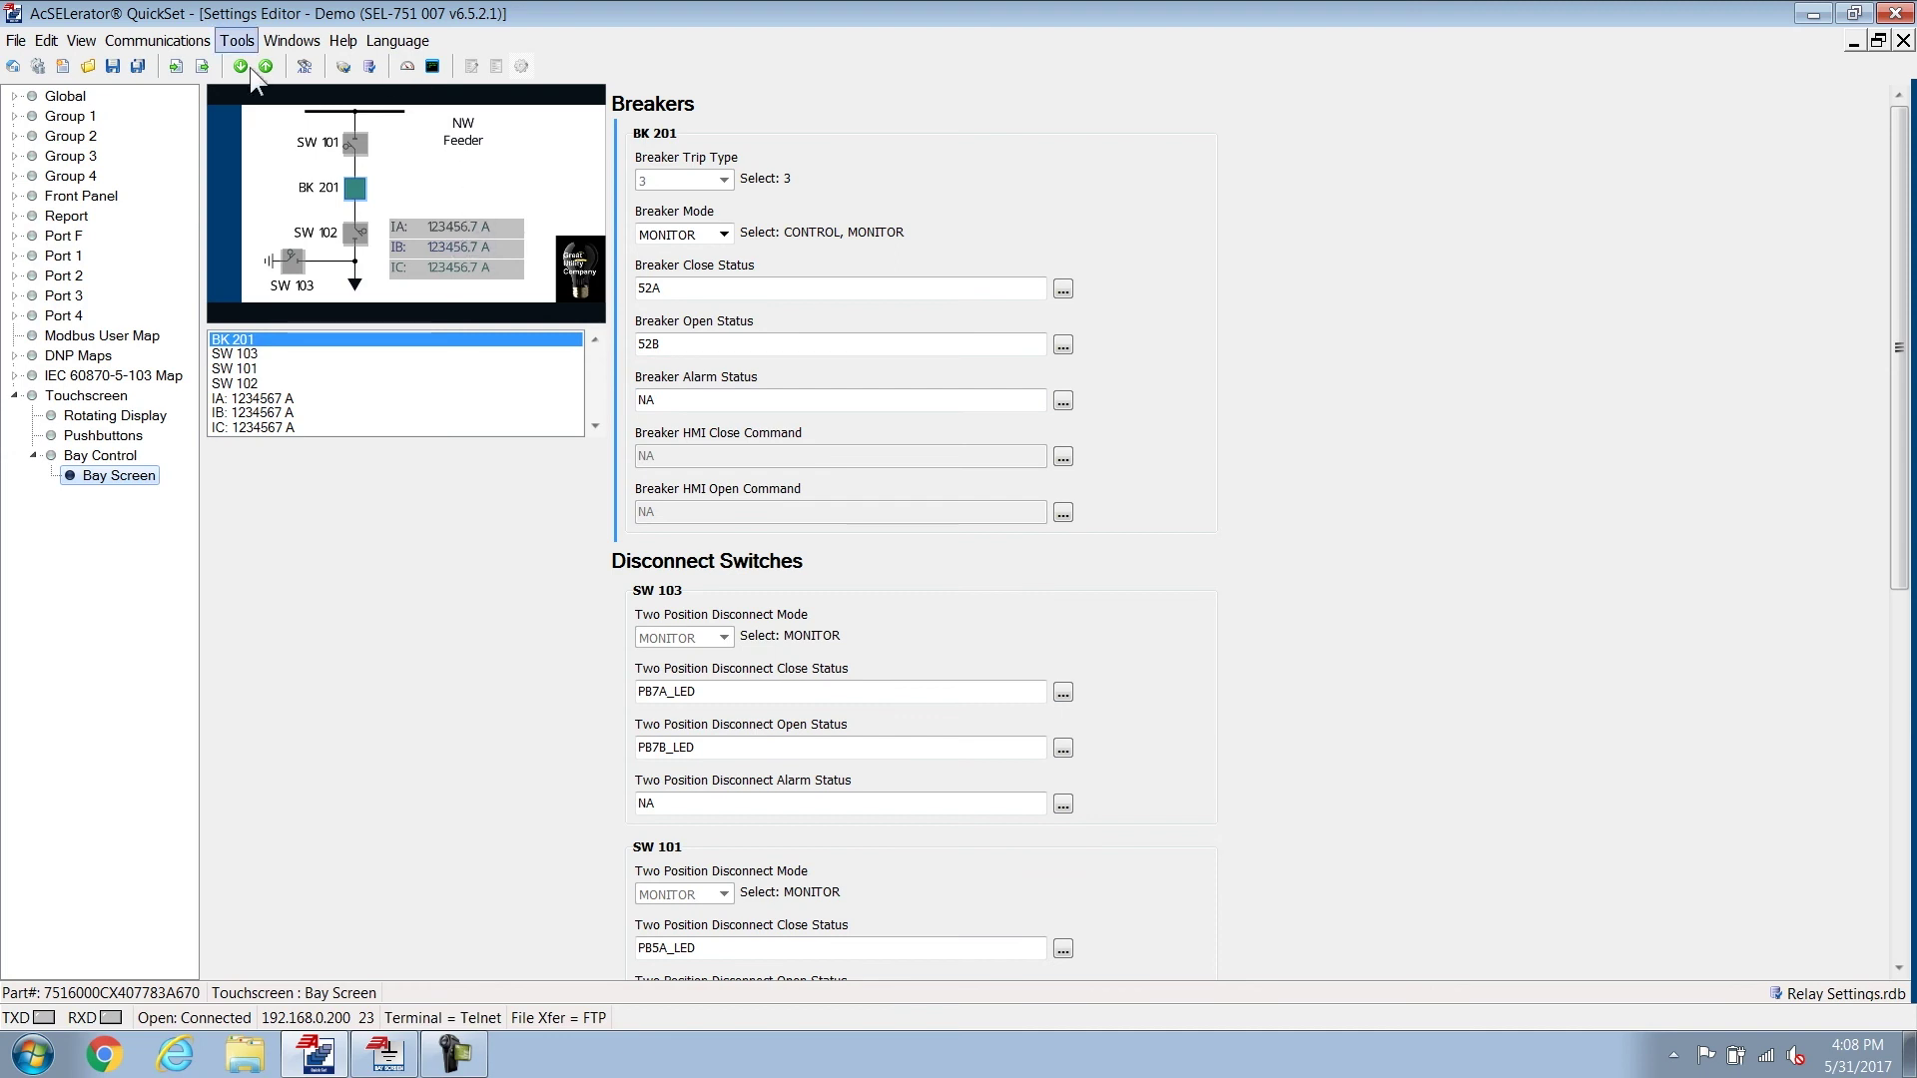
pyautogui.click(476, 230)
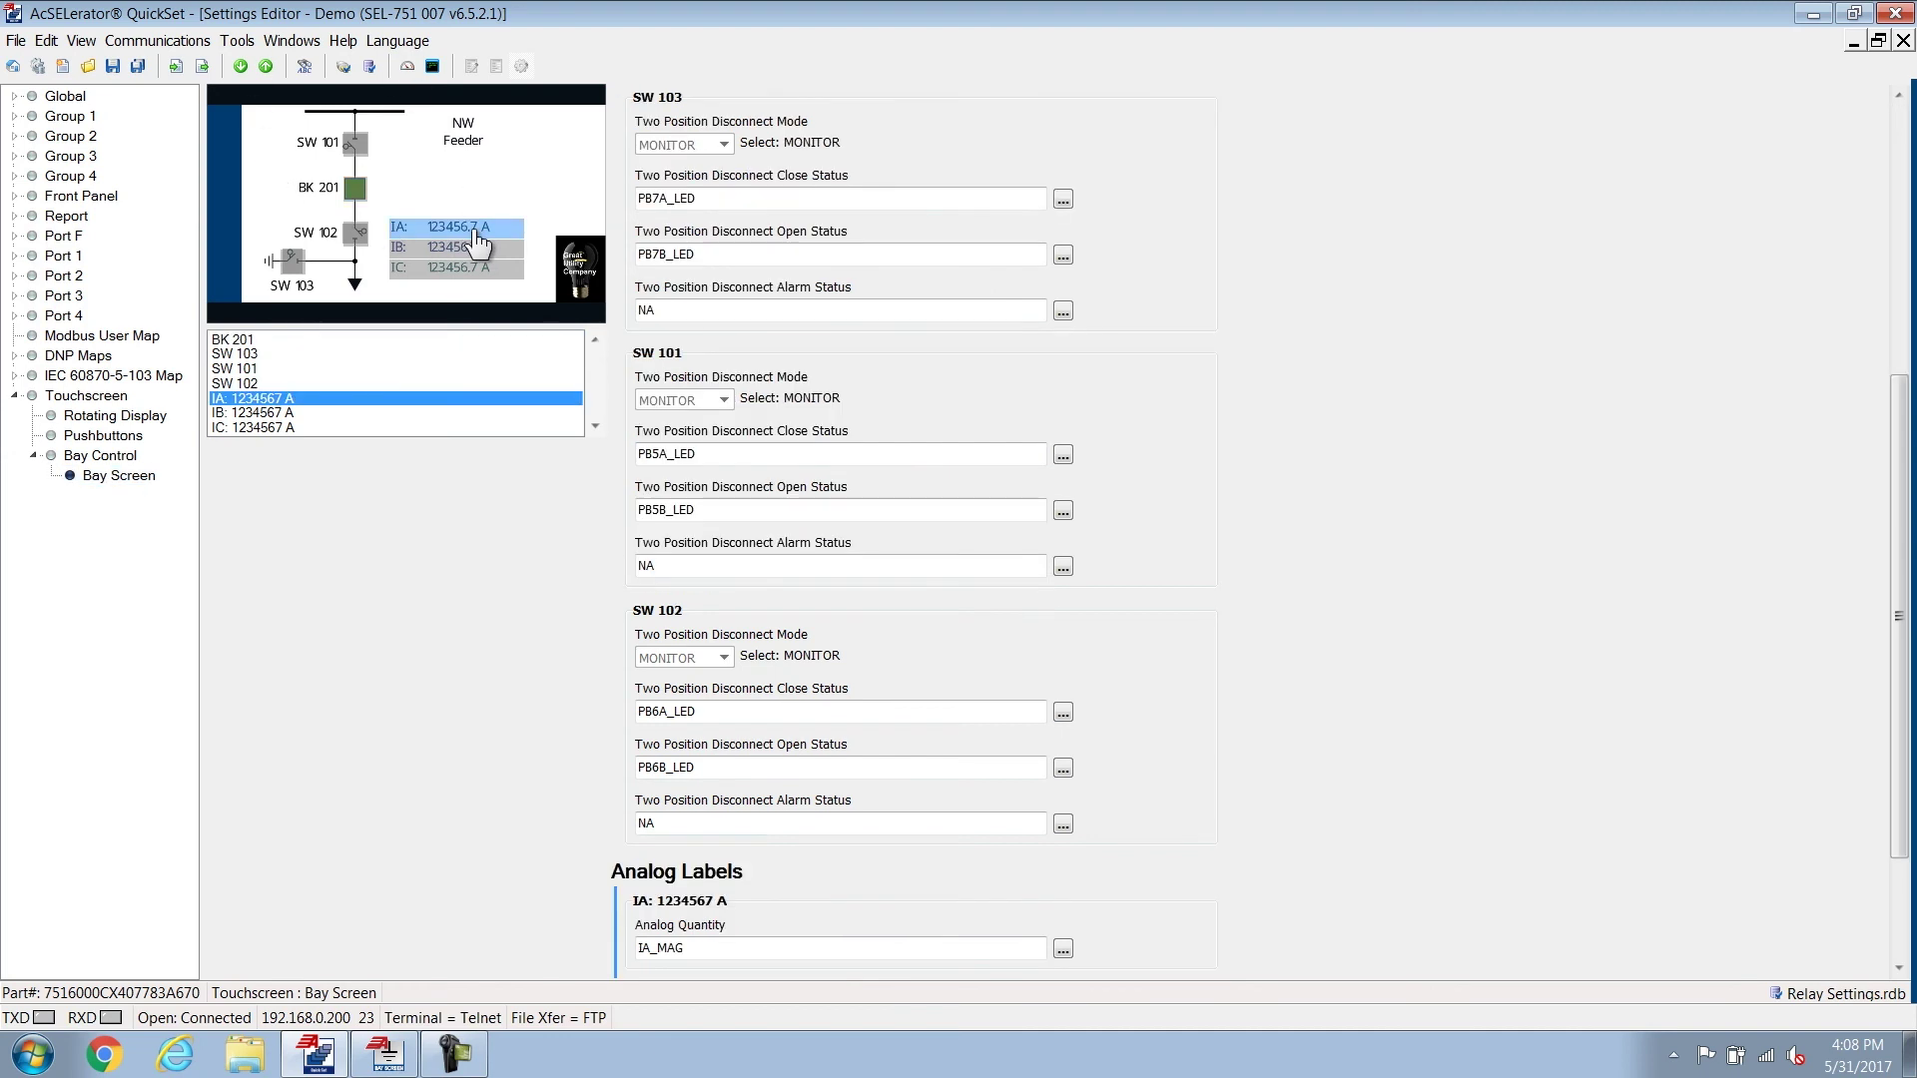
pyautogui.click(1062, 949)
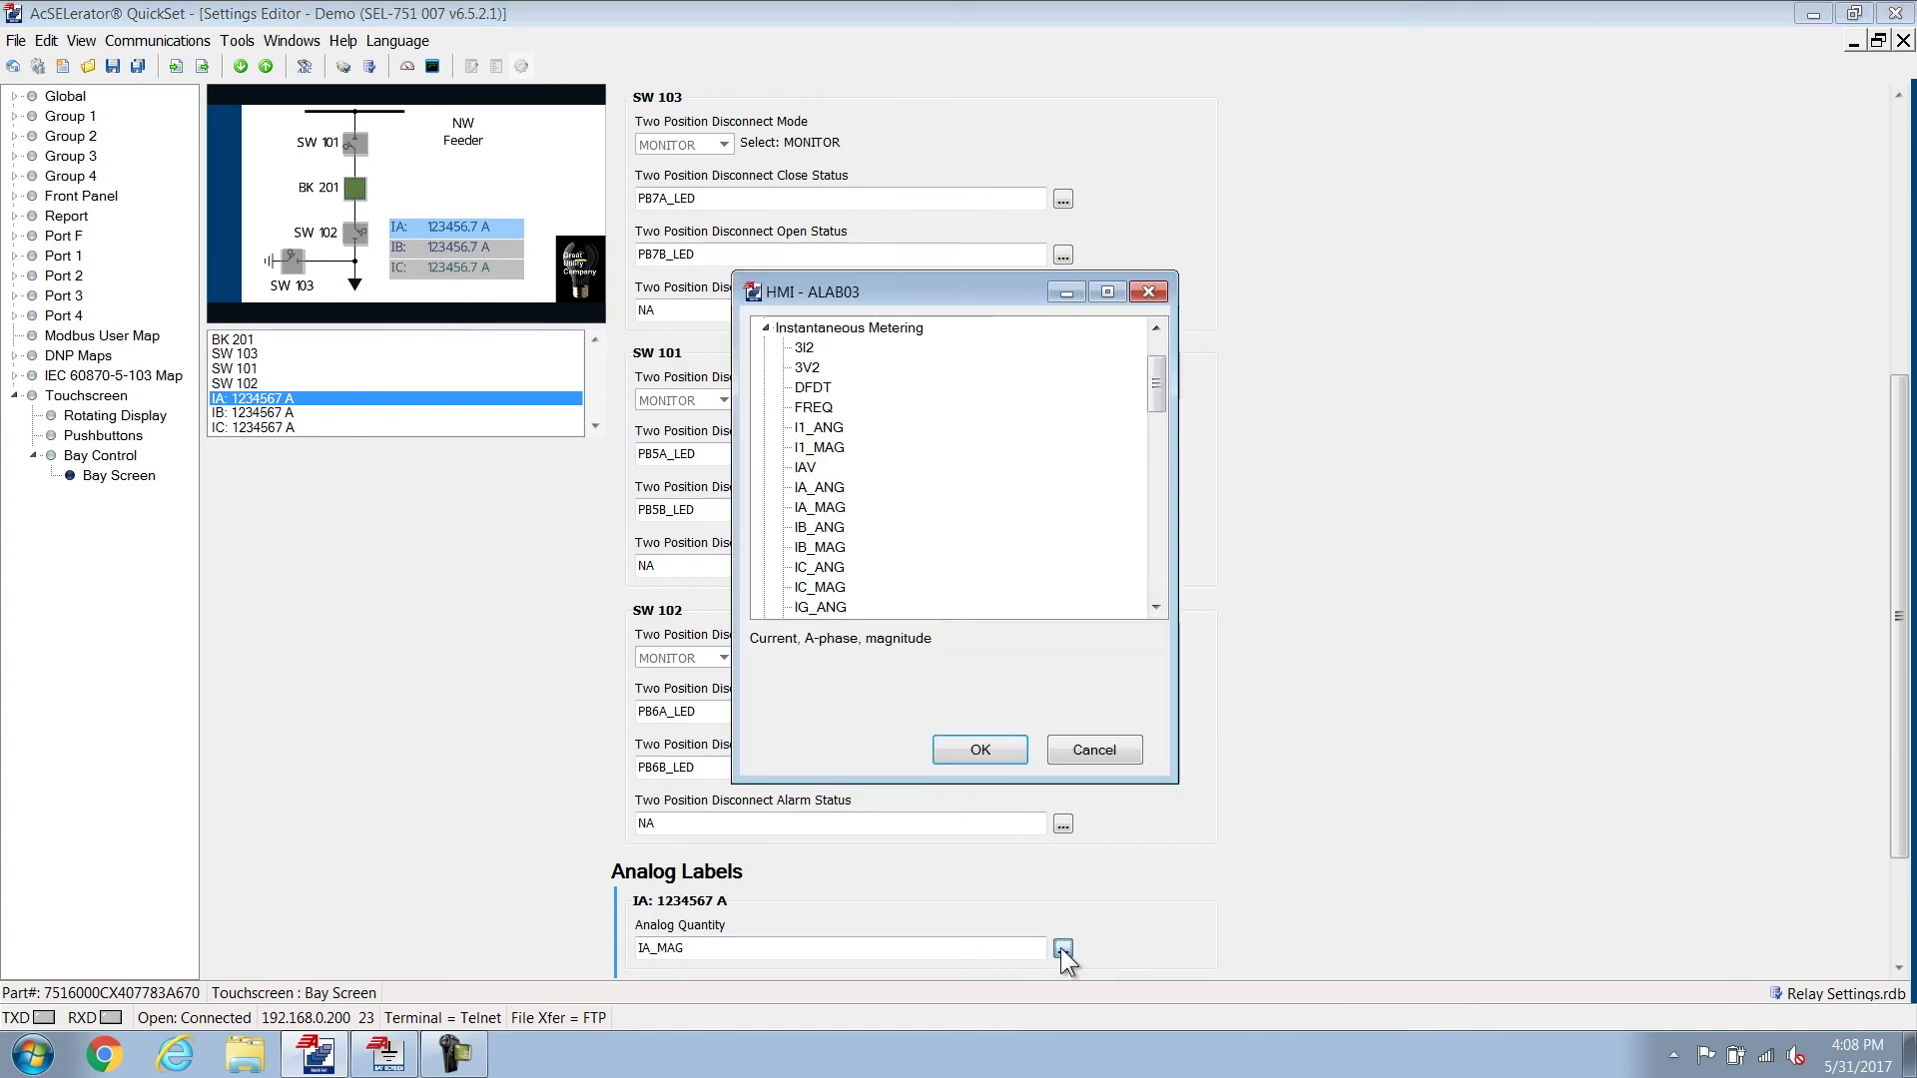
pyautogui.doubleClick(827, 508)
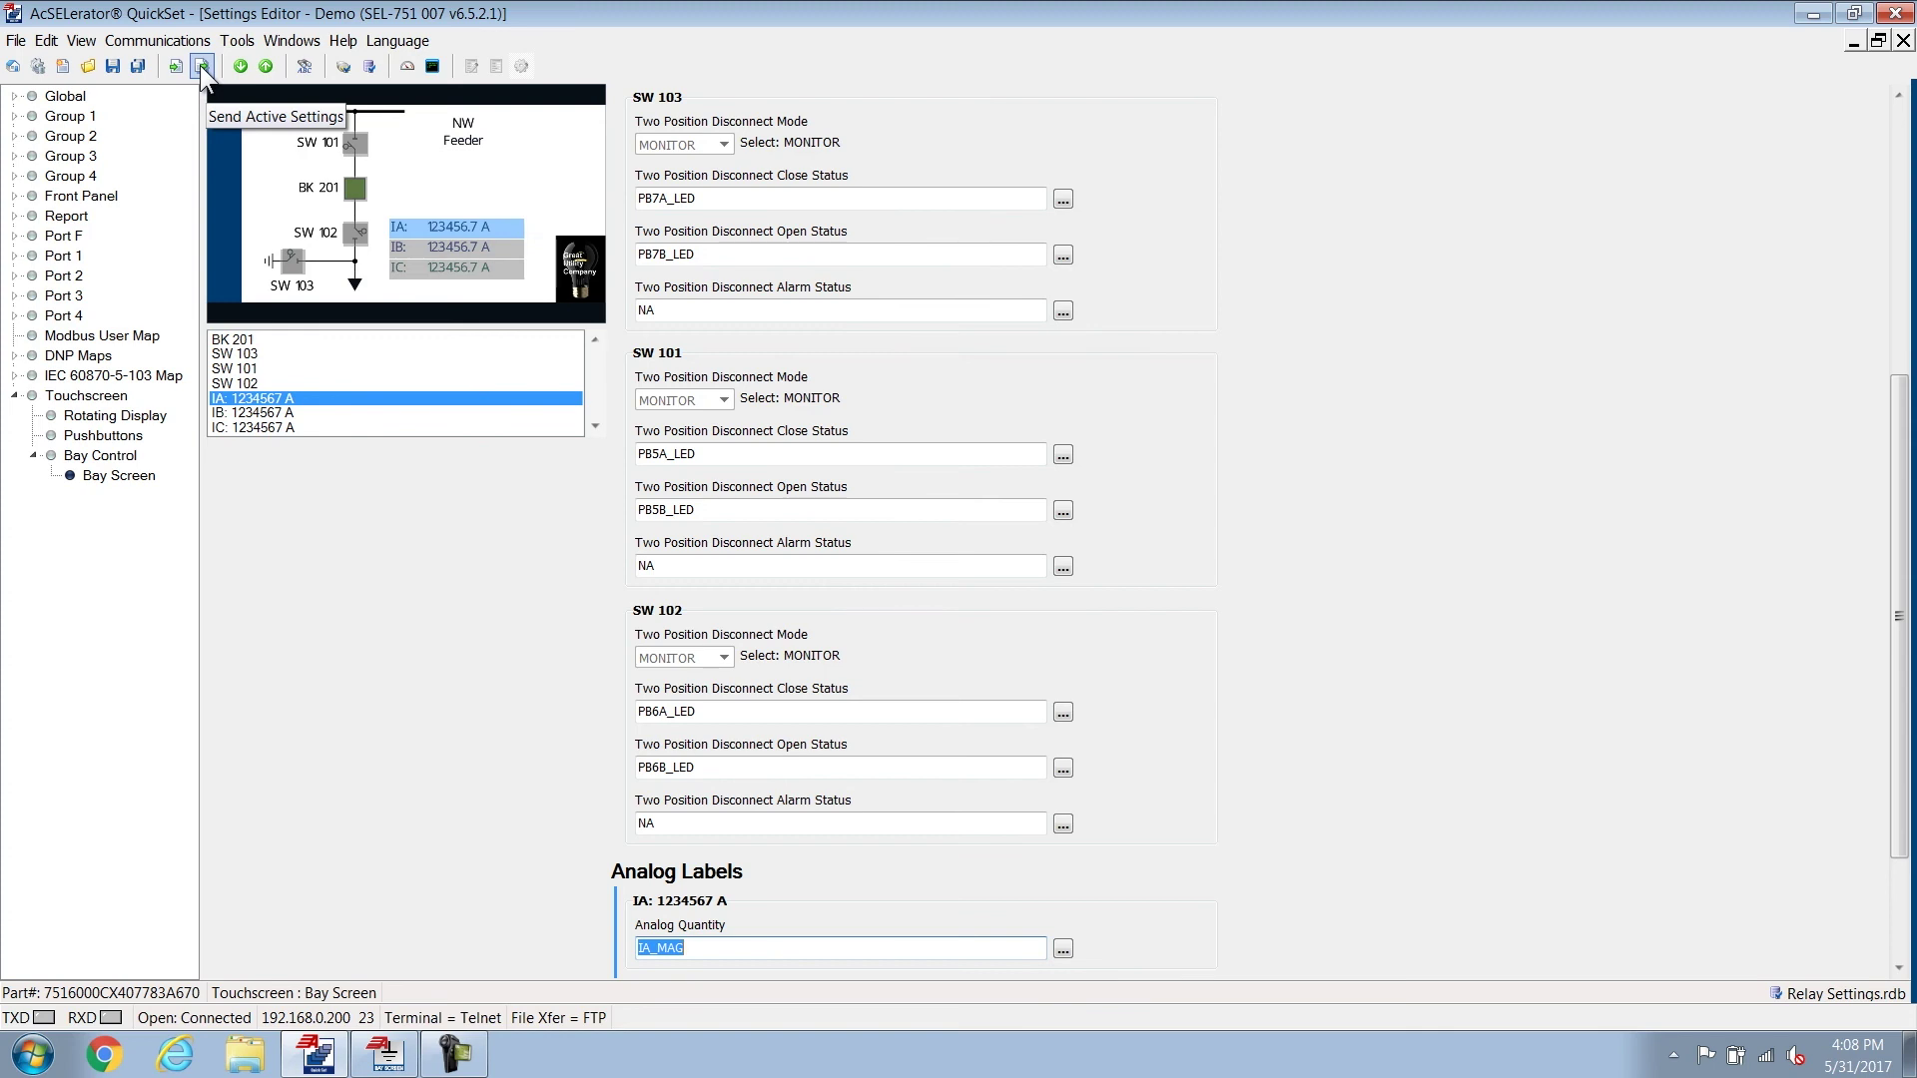
# Send only the Touchscreen settings group to the relay.
pyautogui.click(200, 64)
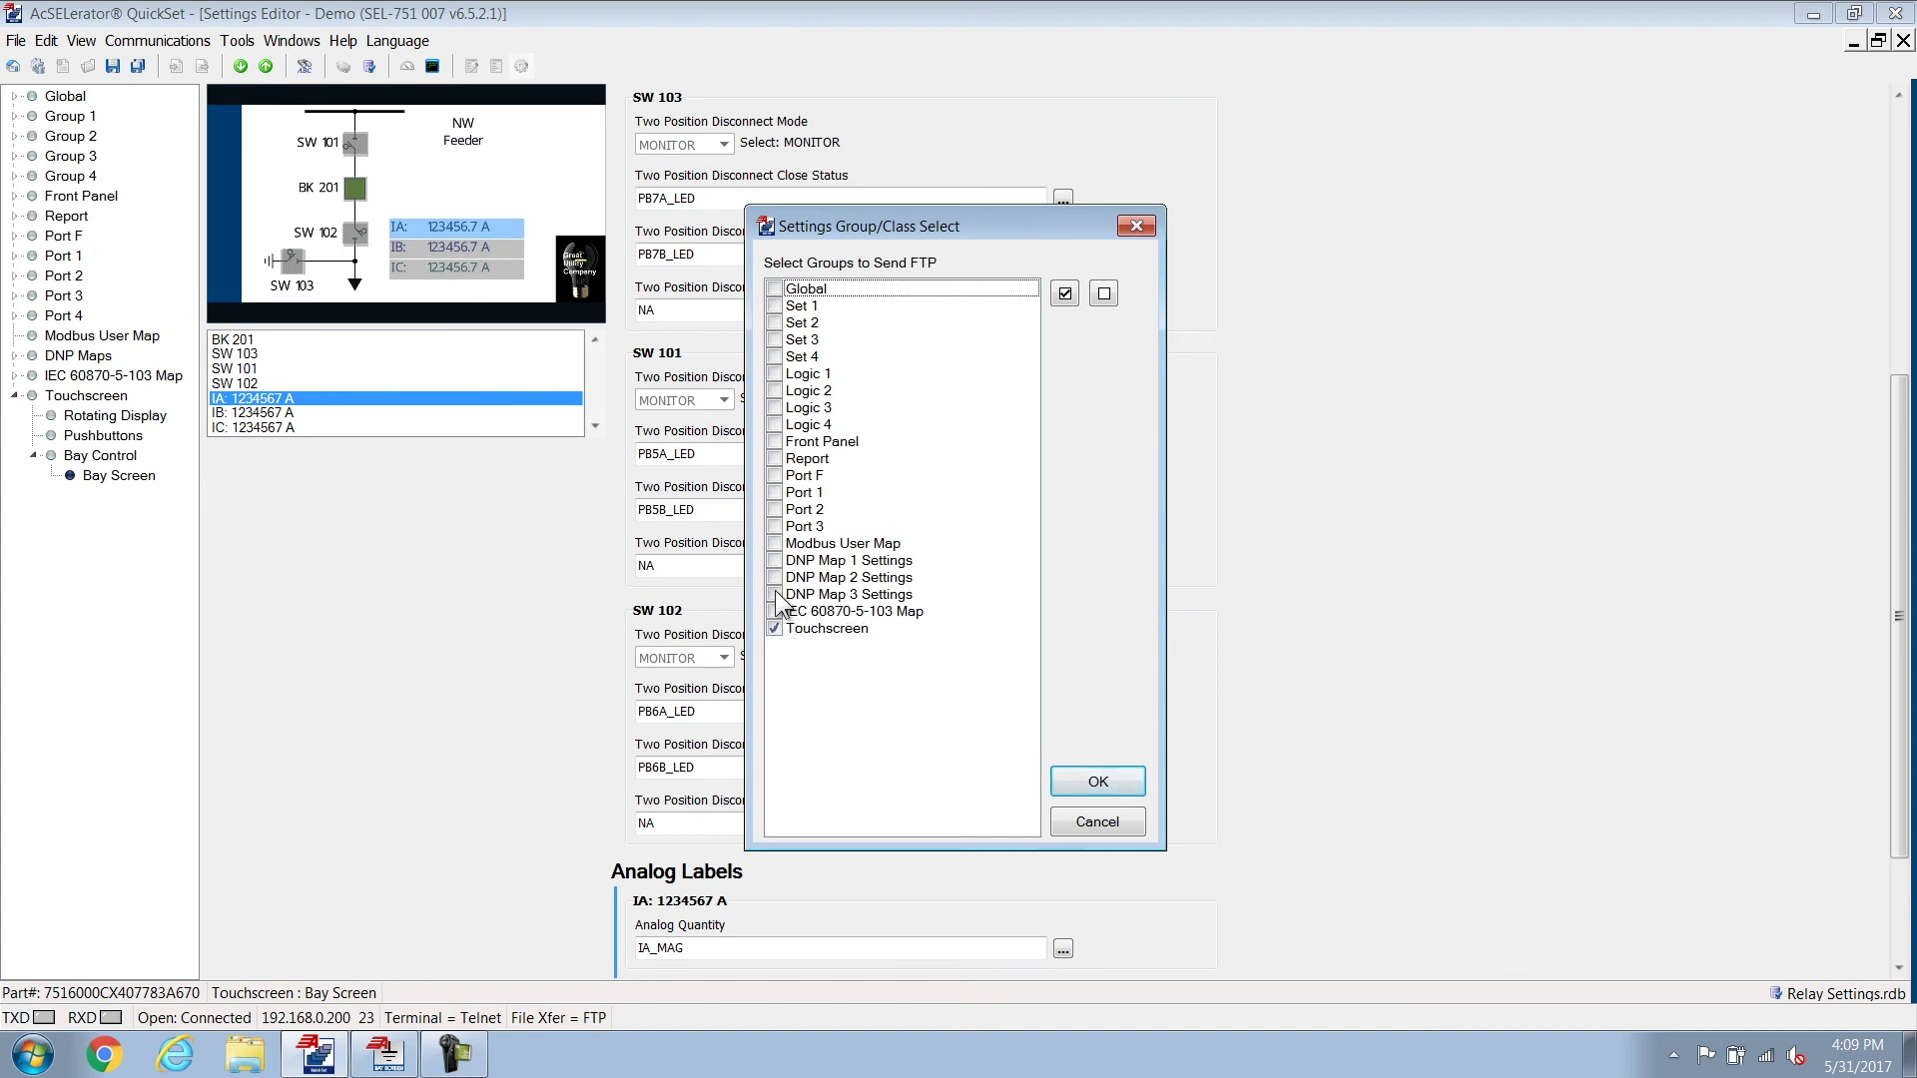
pyautogui.click(1099, 782)
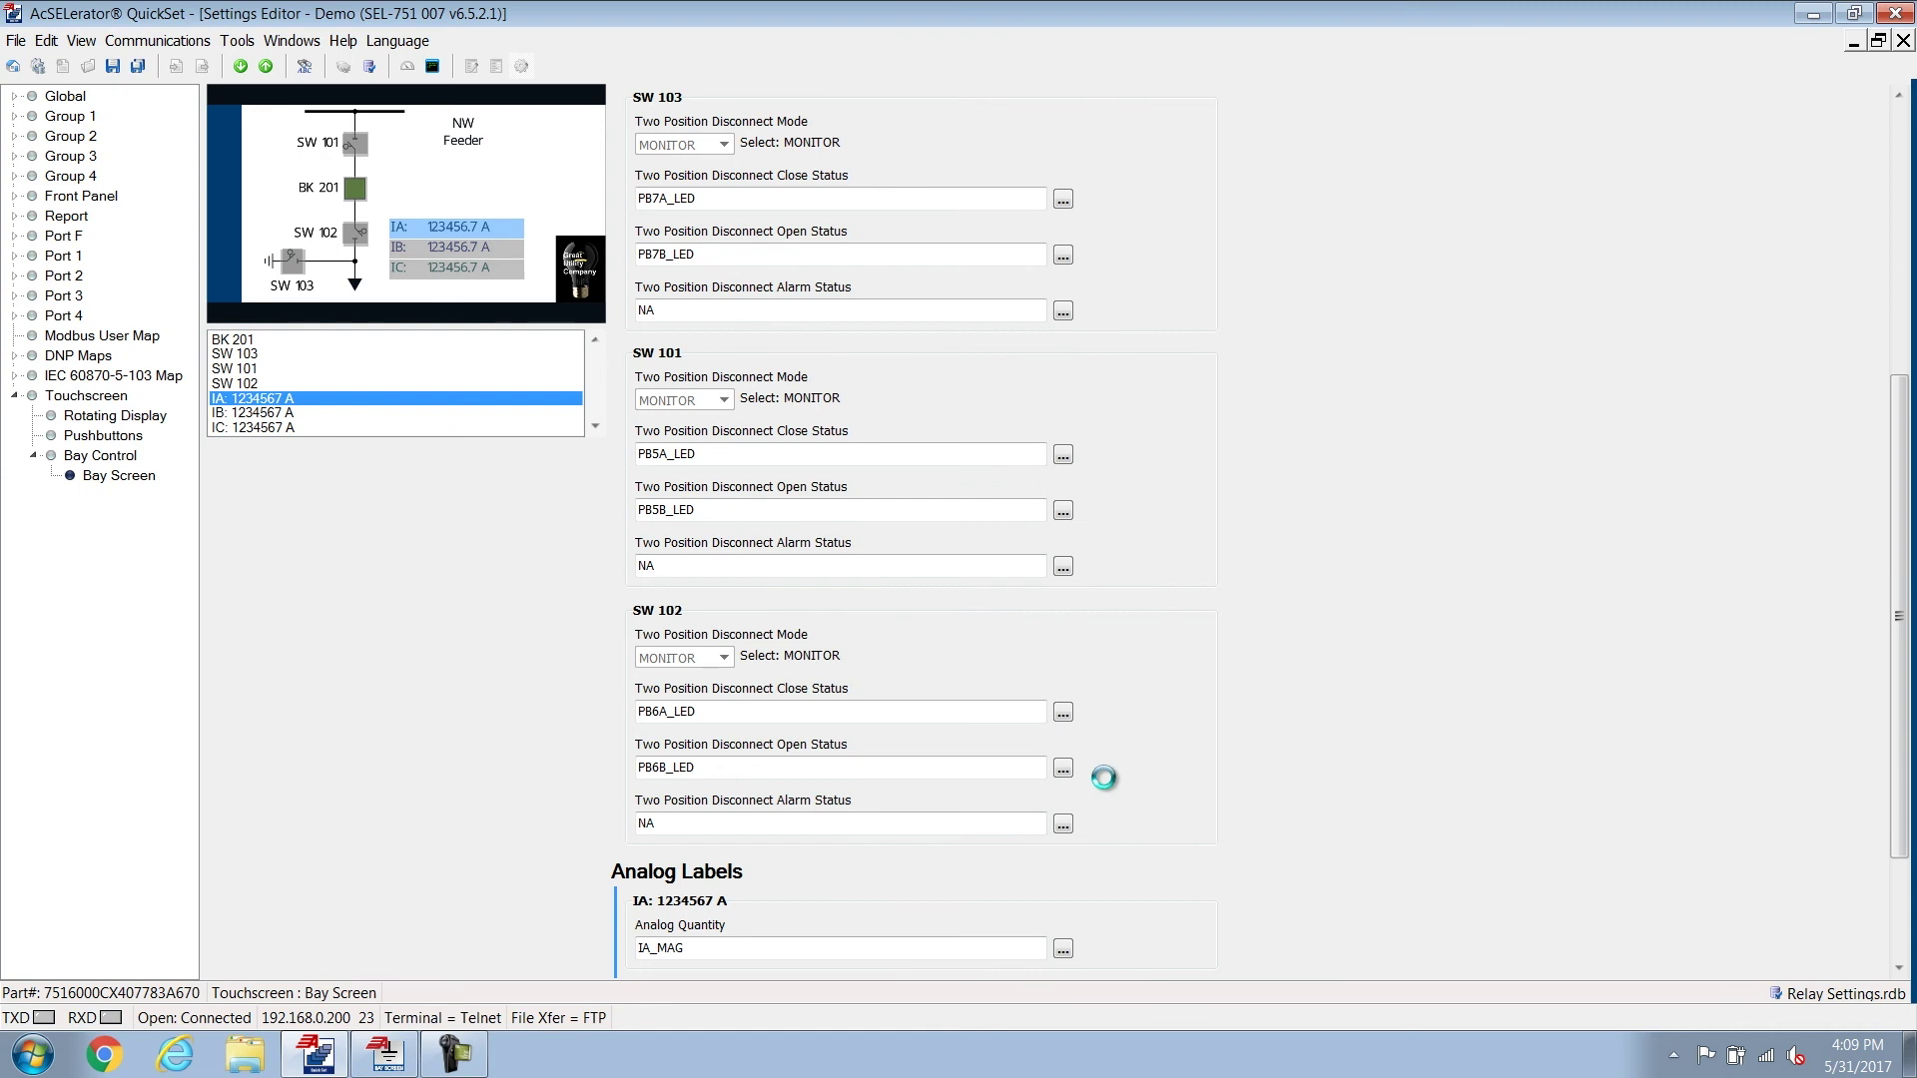